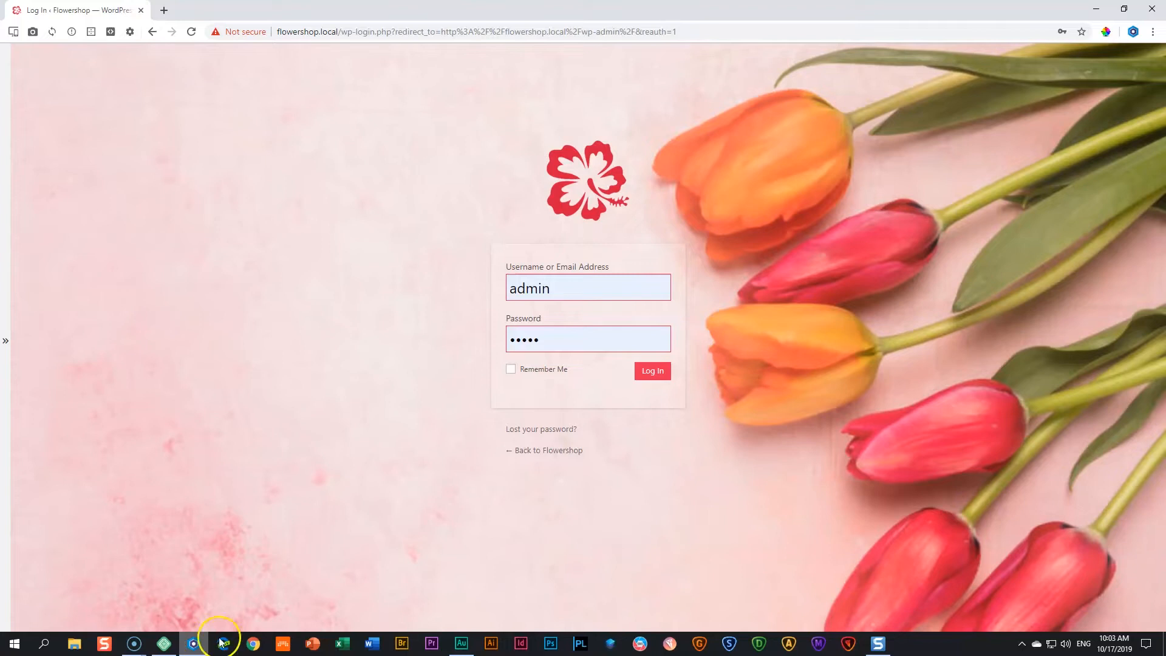
Step: Log in to the WordPress dashboard with the prefilled credentials and open the list of installed plugins
click(645, 375)
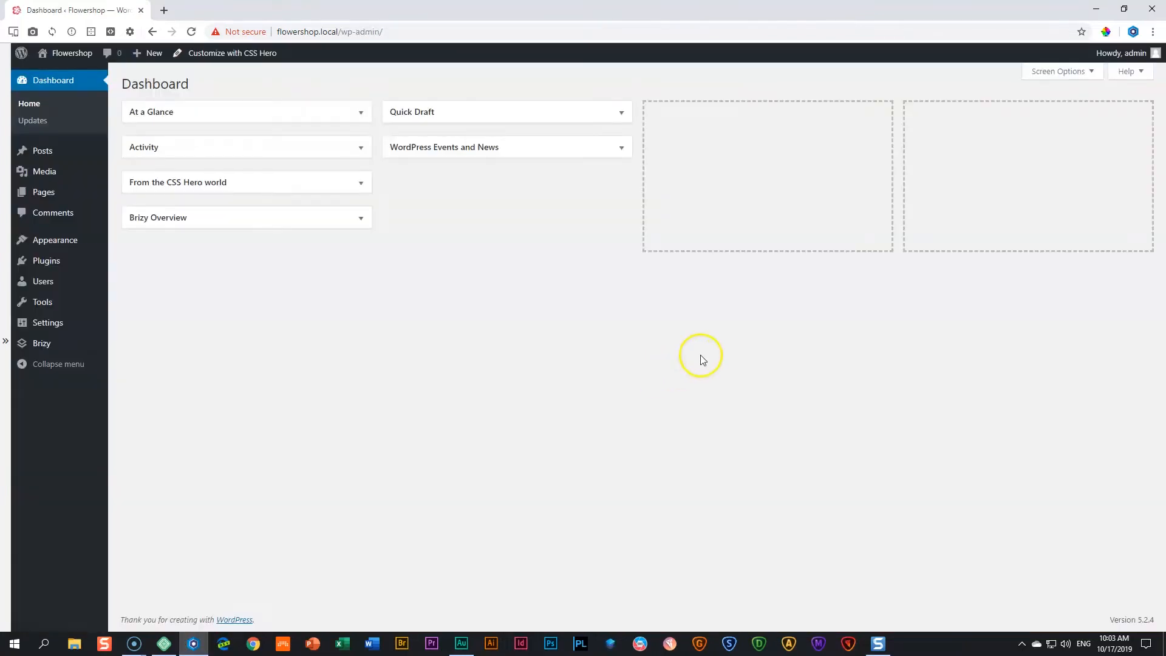
click(53, 267)
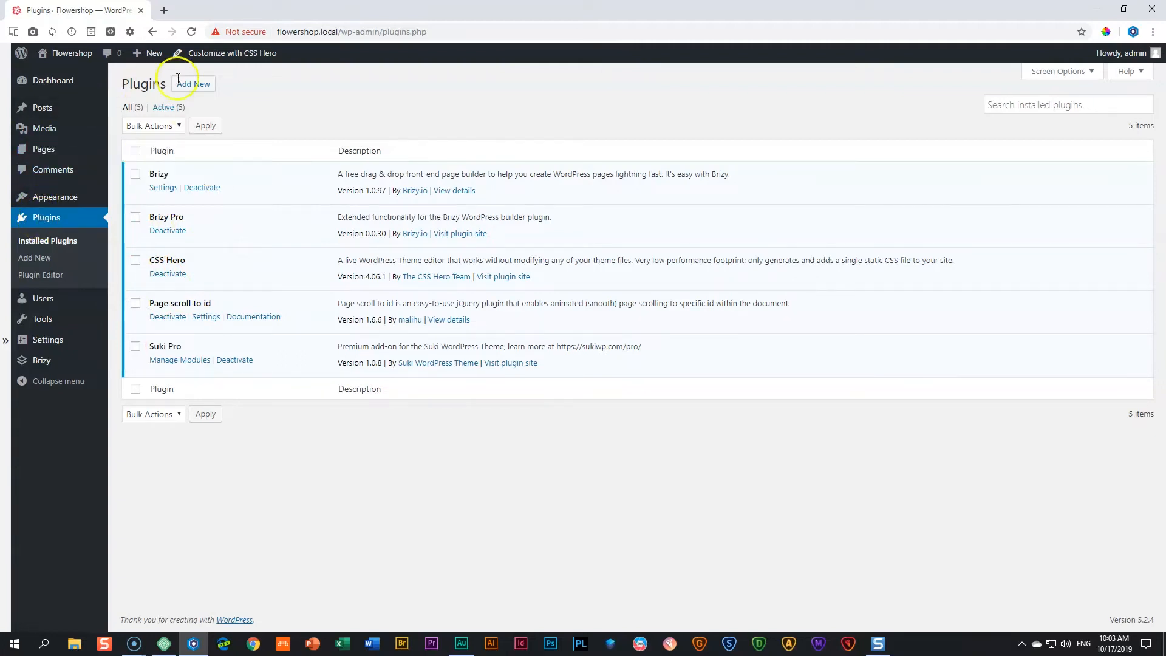
Step: Visit the Flowershop site's front end and open its home page for customizing with CSS Hero
click(252, 64)
mouse_move(61, 53)
click(65, 74)
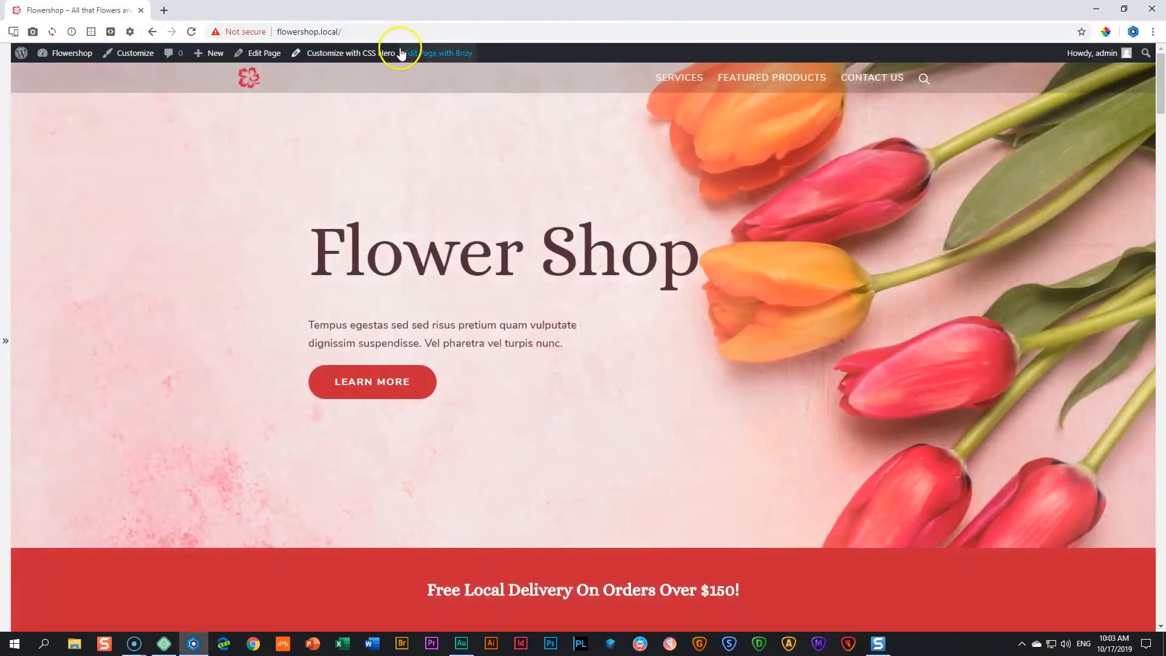
click(346, 60)
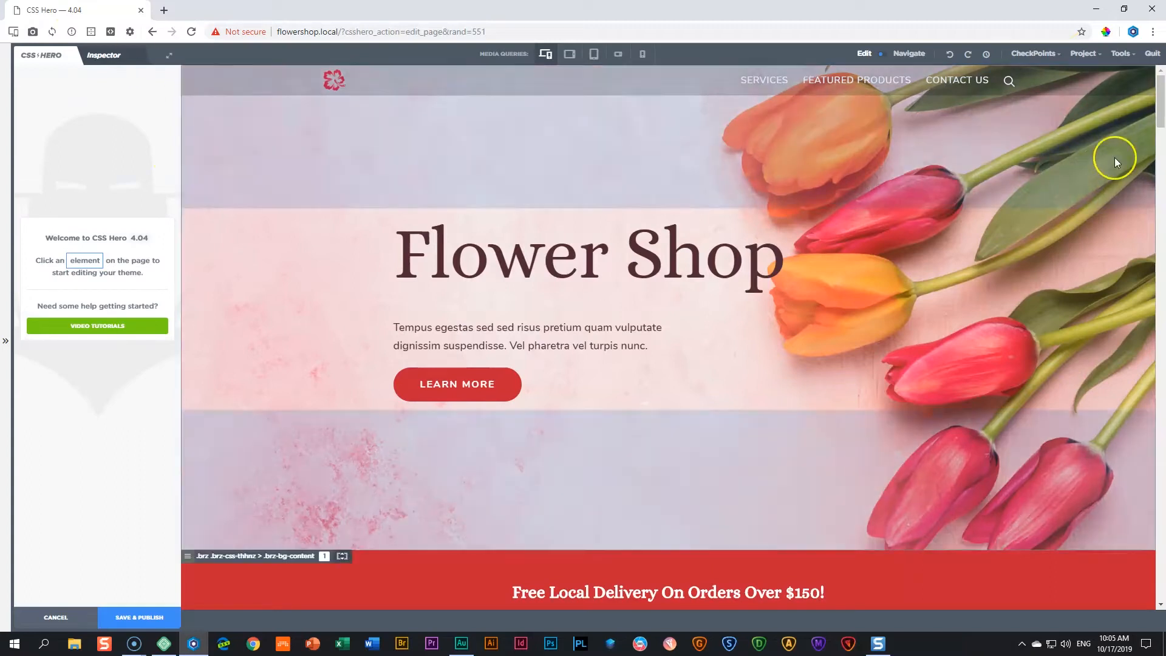
Step: Open the login page for styling and reset all theme edits, accepting the confirmation
click(1123, 55)
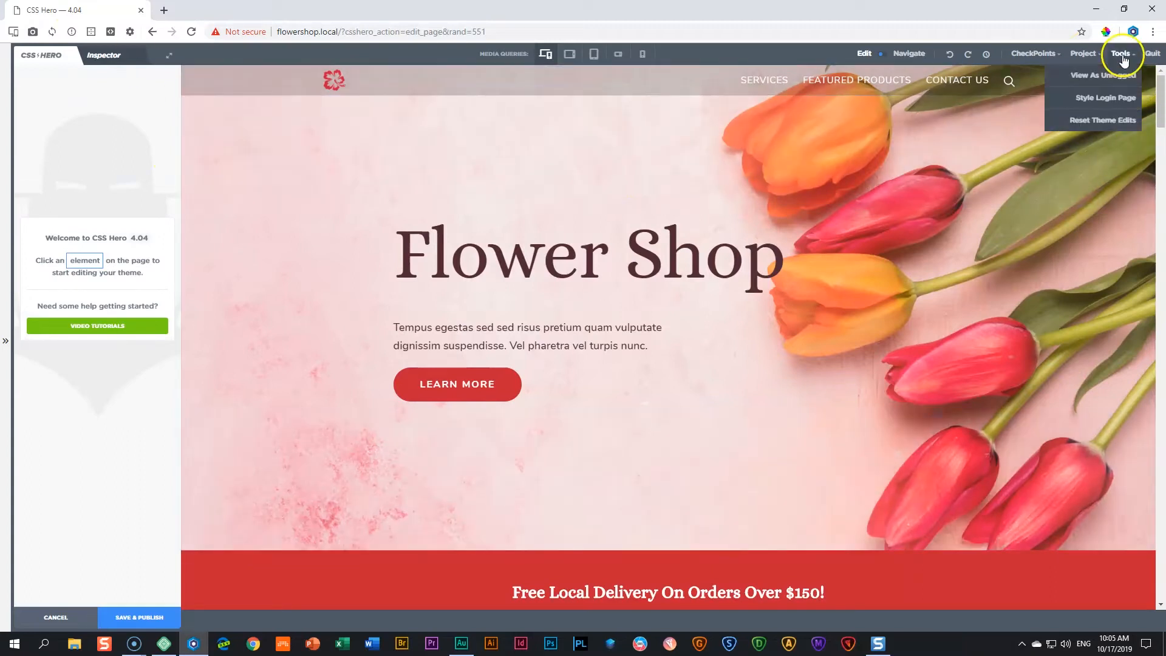
click(1118, 105)
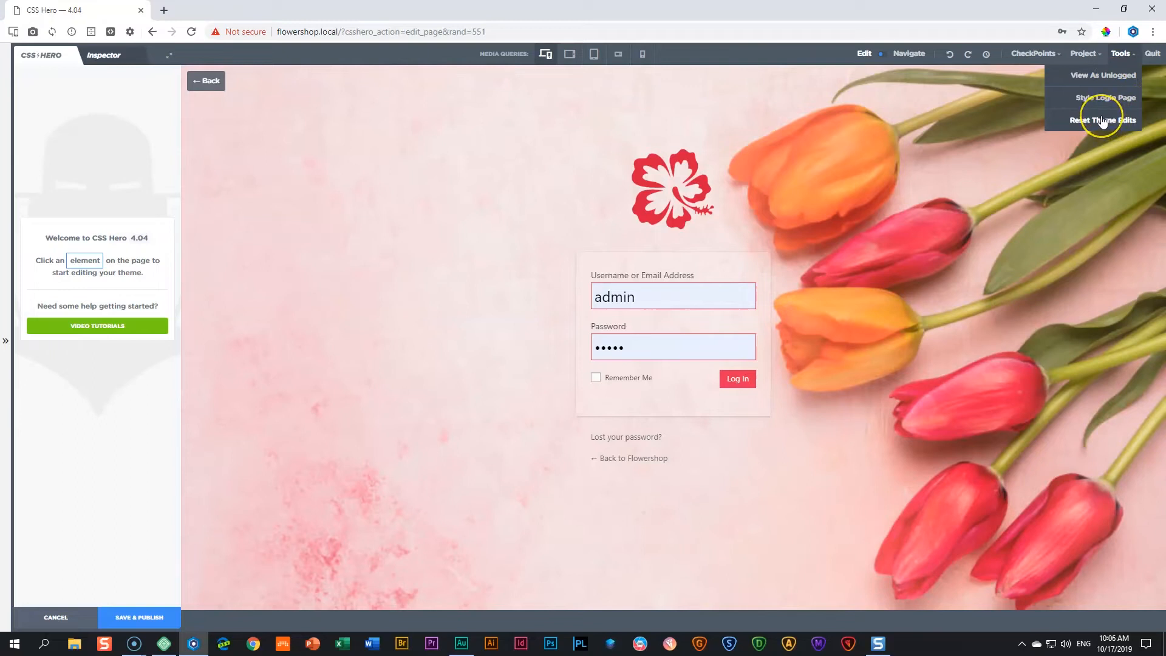
click(1103, 121)
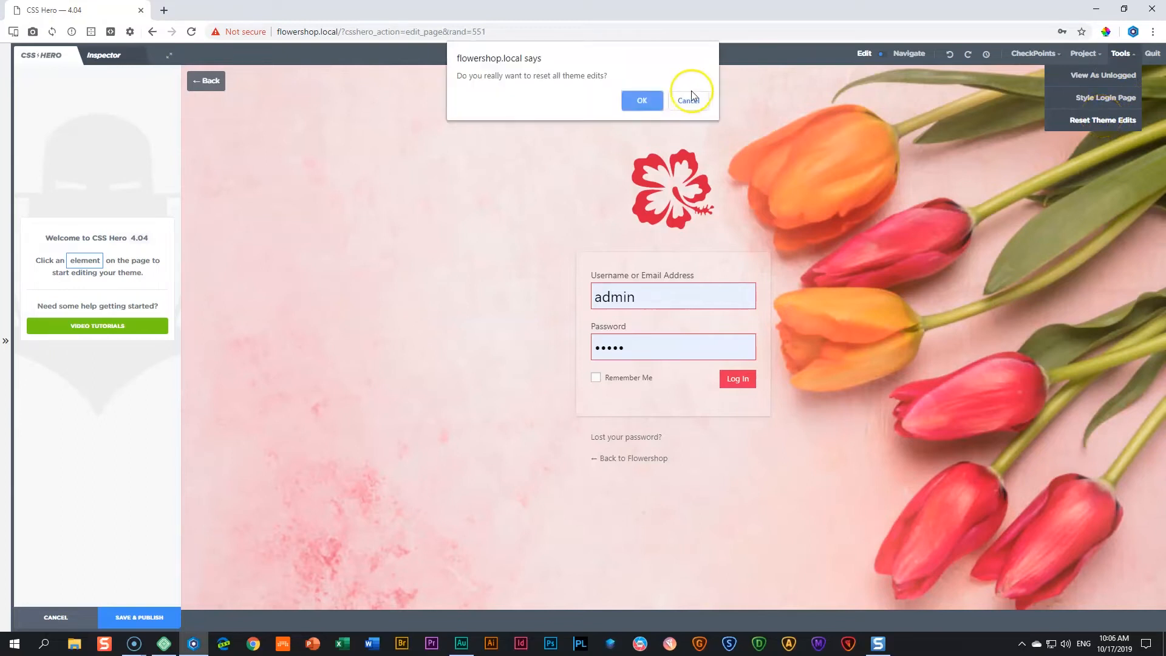
click(643, 99)
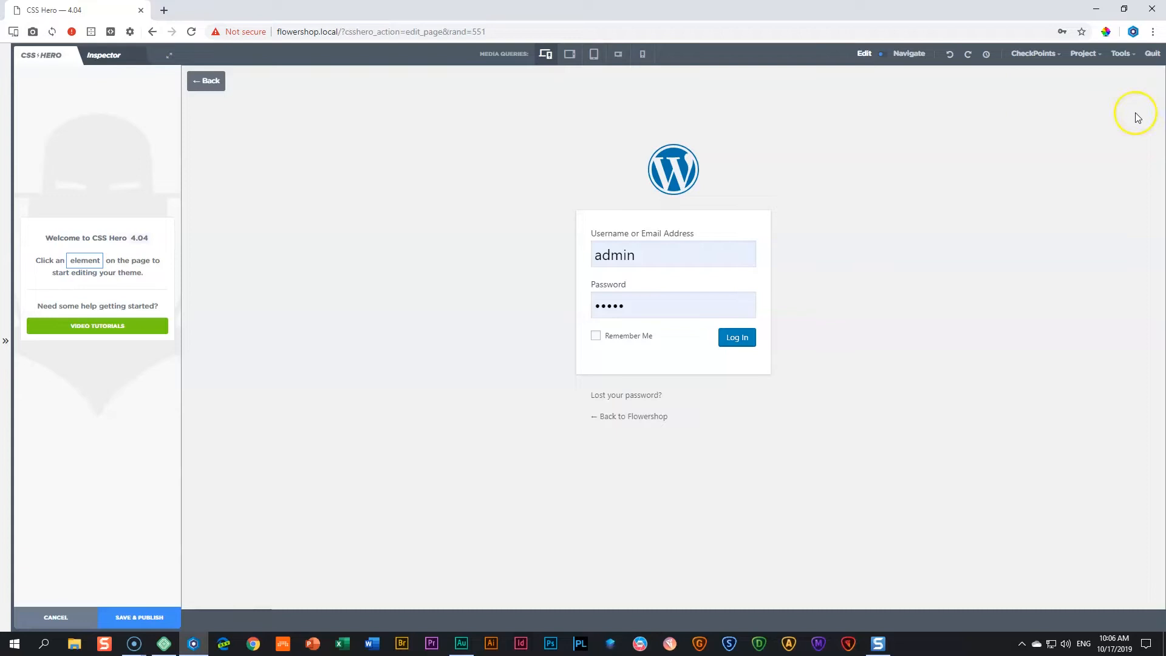
Step: Reload the login page in styling mode by leaving it and opening it again
mouse_move(1119, 56)
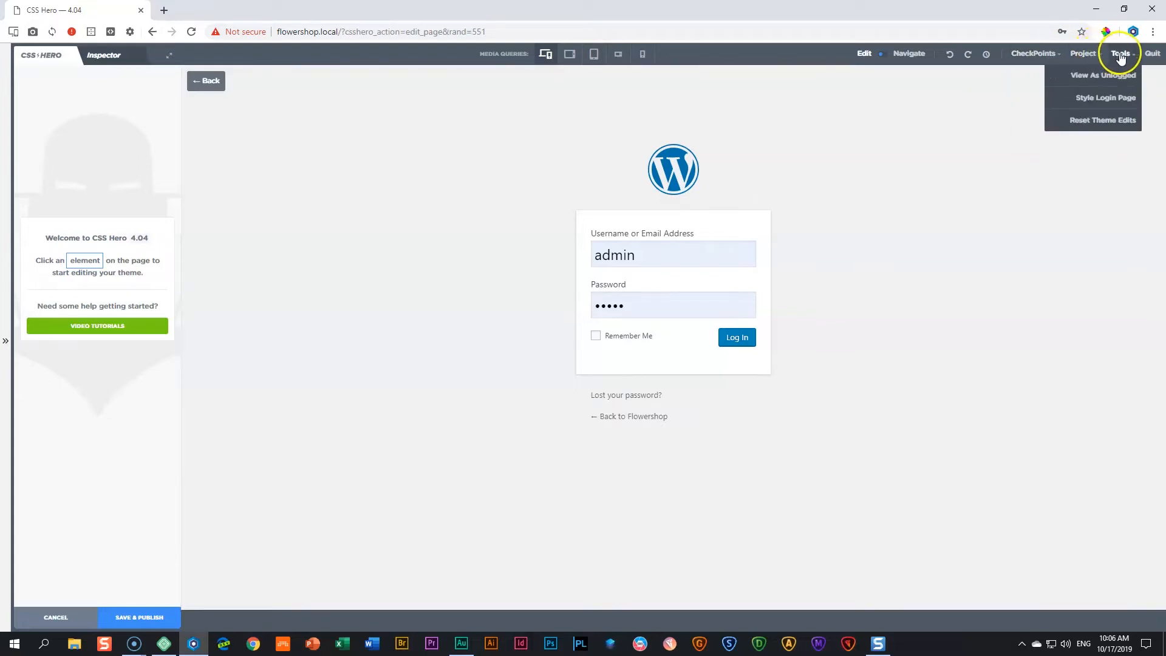
click(1108, 100)
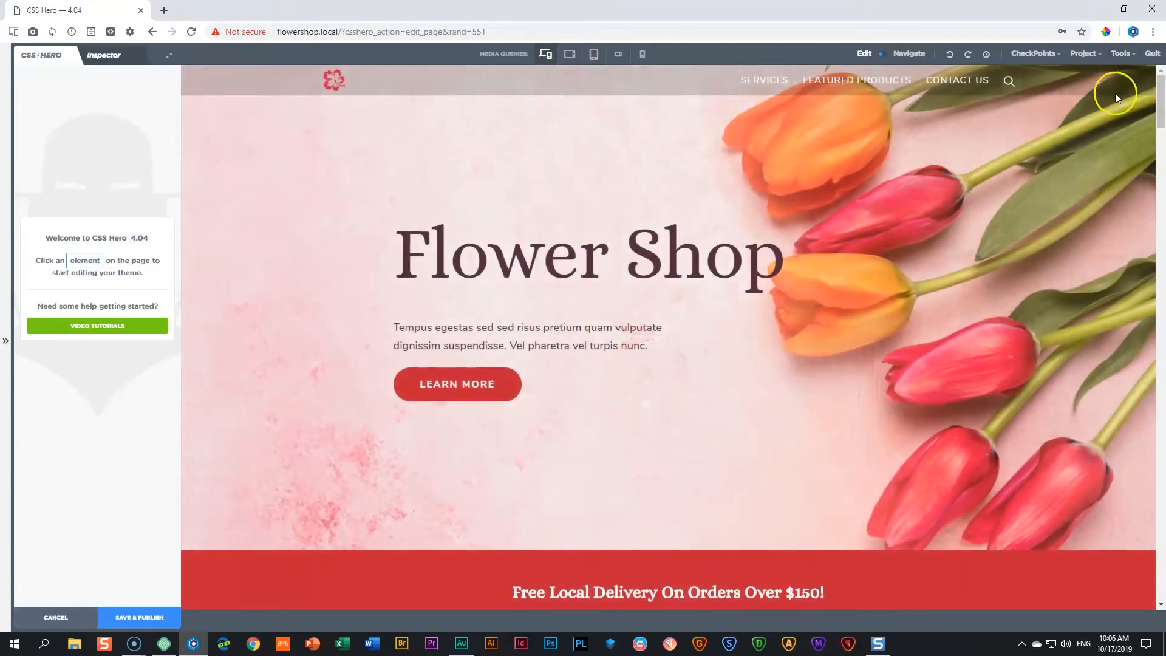
click(1093, 60)
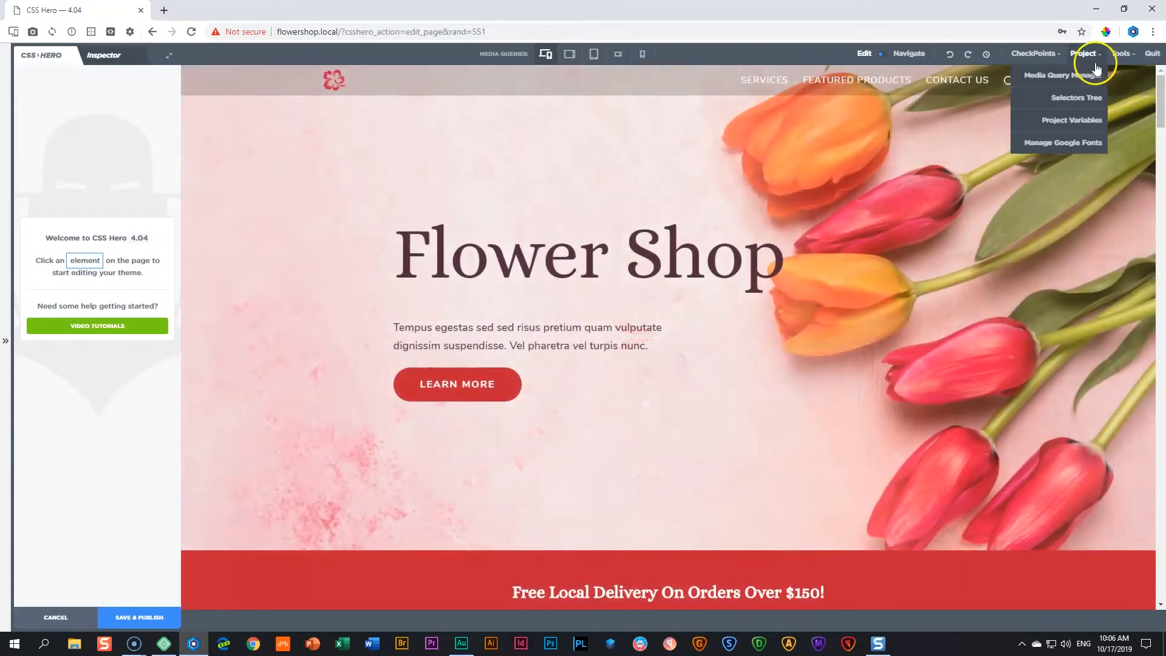
click(1120, 53)
click(1112, 99)
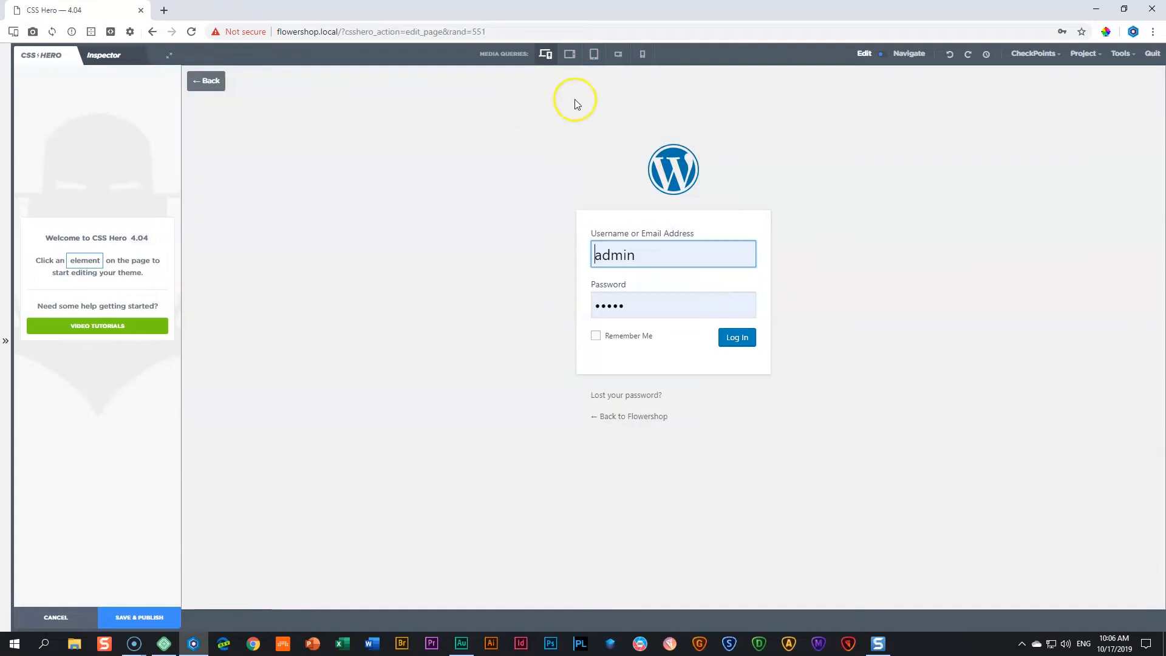
Step: Set the login body's background image to the tulip photo from the site's own media
click(577, 100)
click(942, 486)
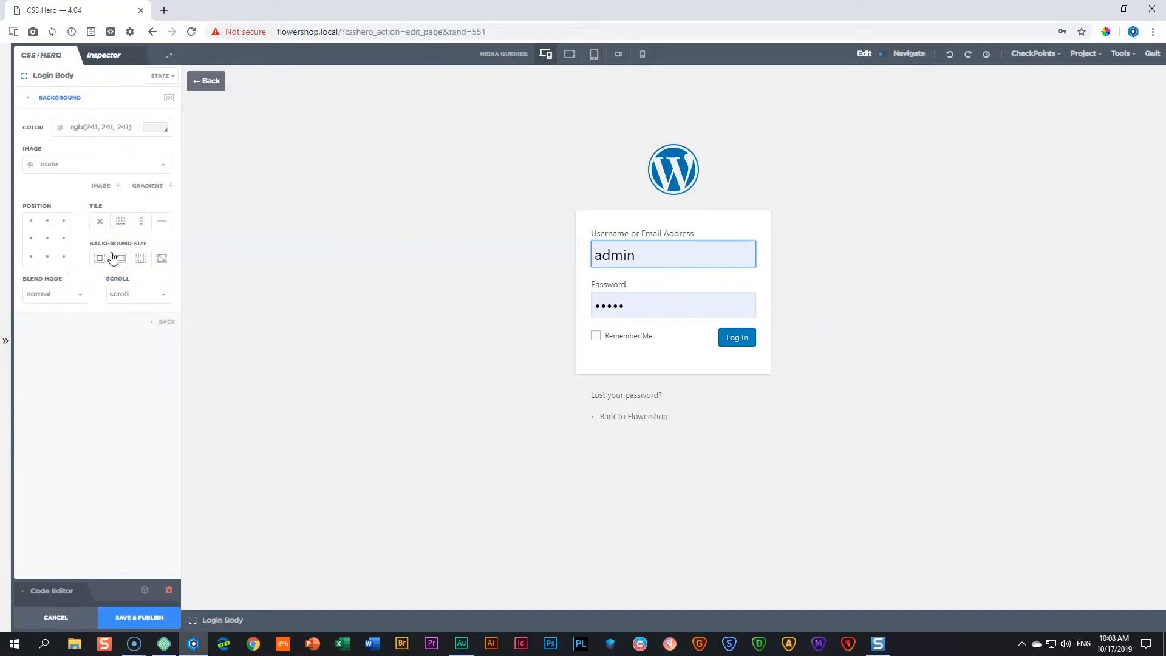
click(102, 186)
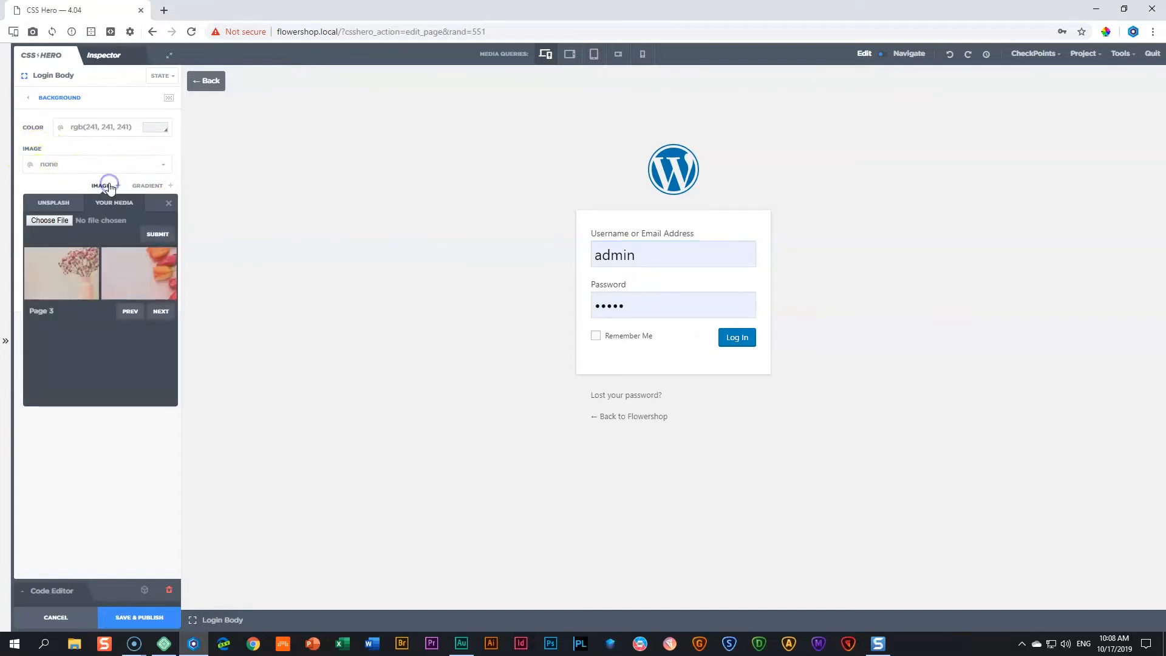
click(44, 206)
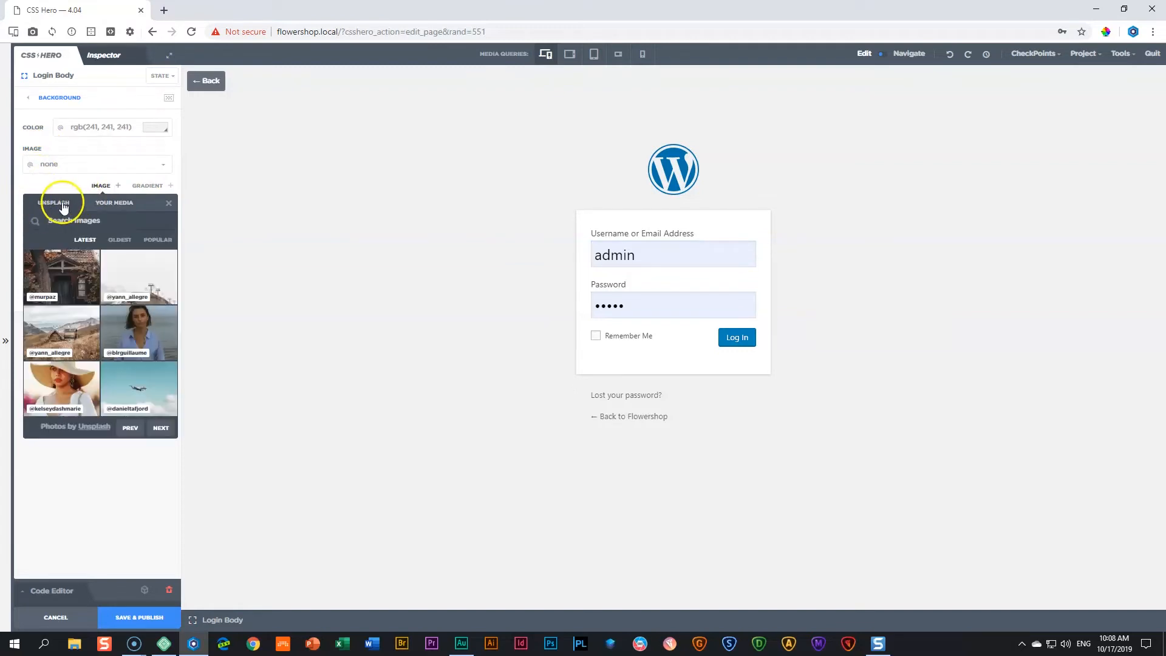
click(123, 205)
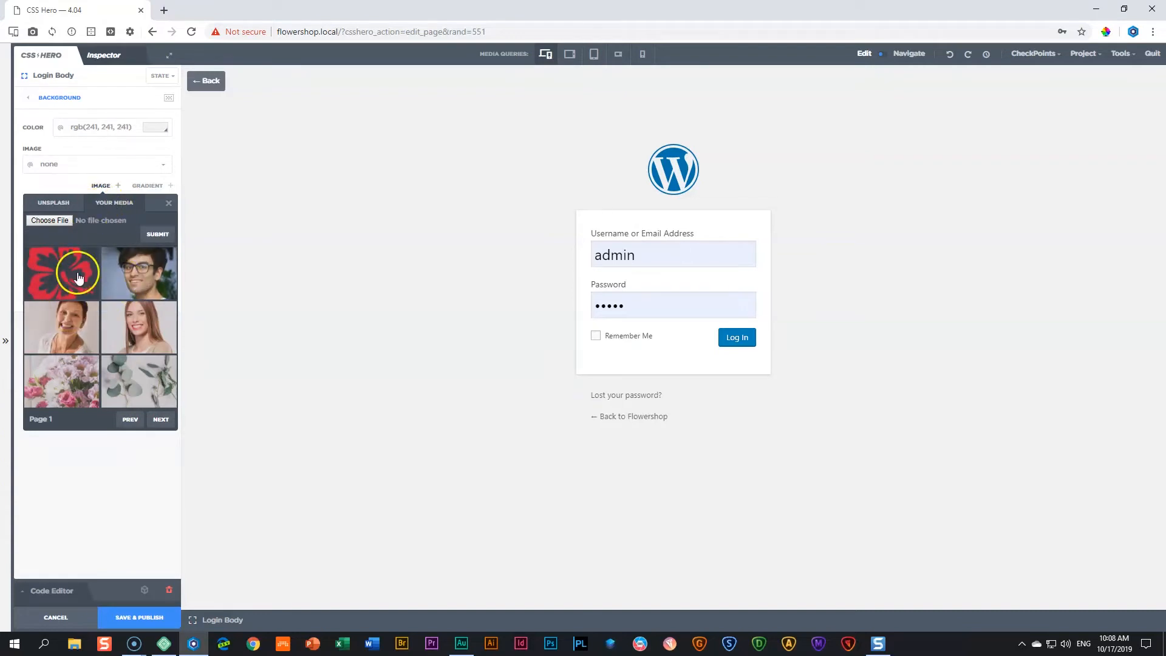
click(161, 420)
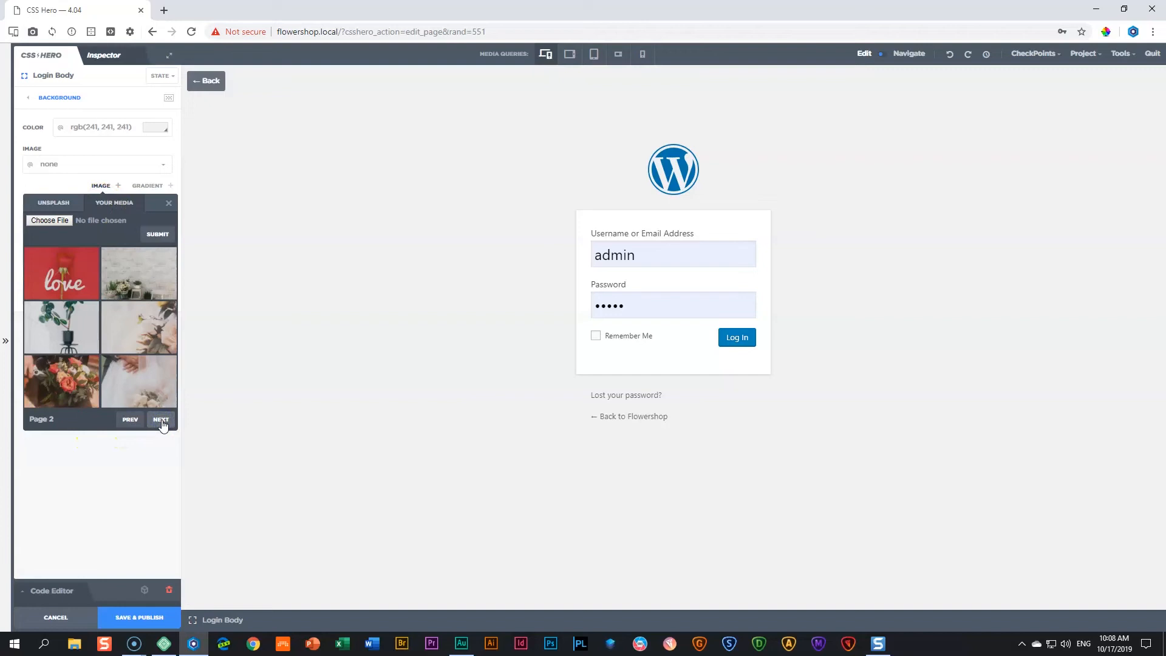
click(161, 421)
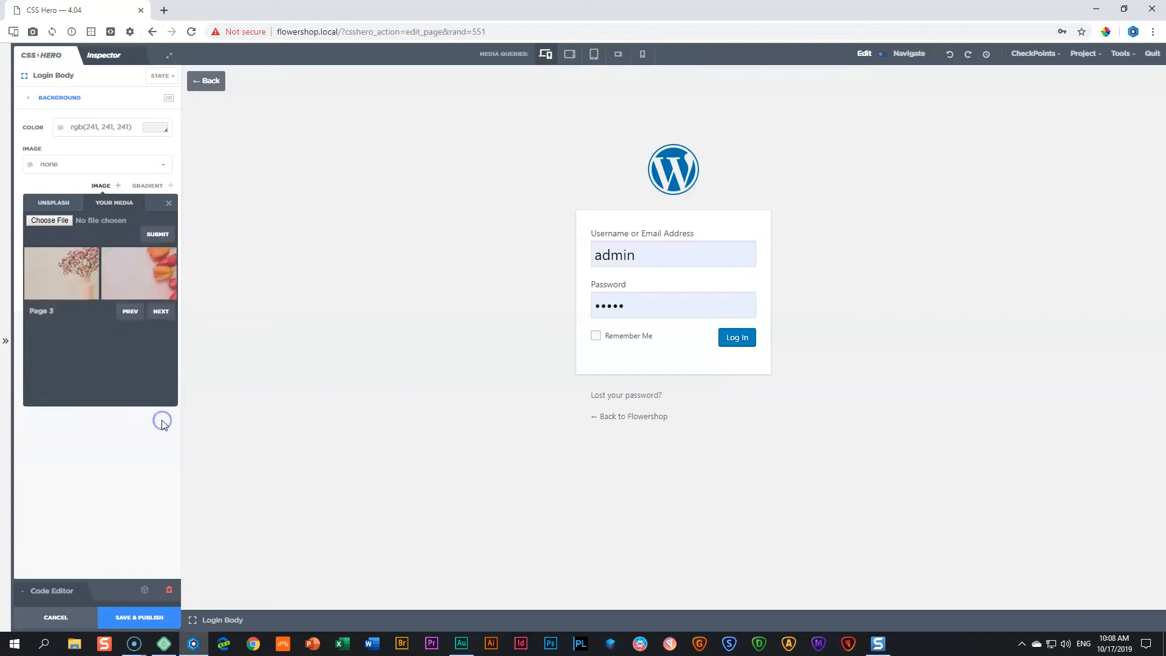
click(145, 275)
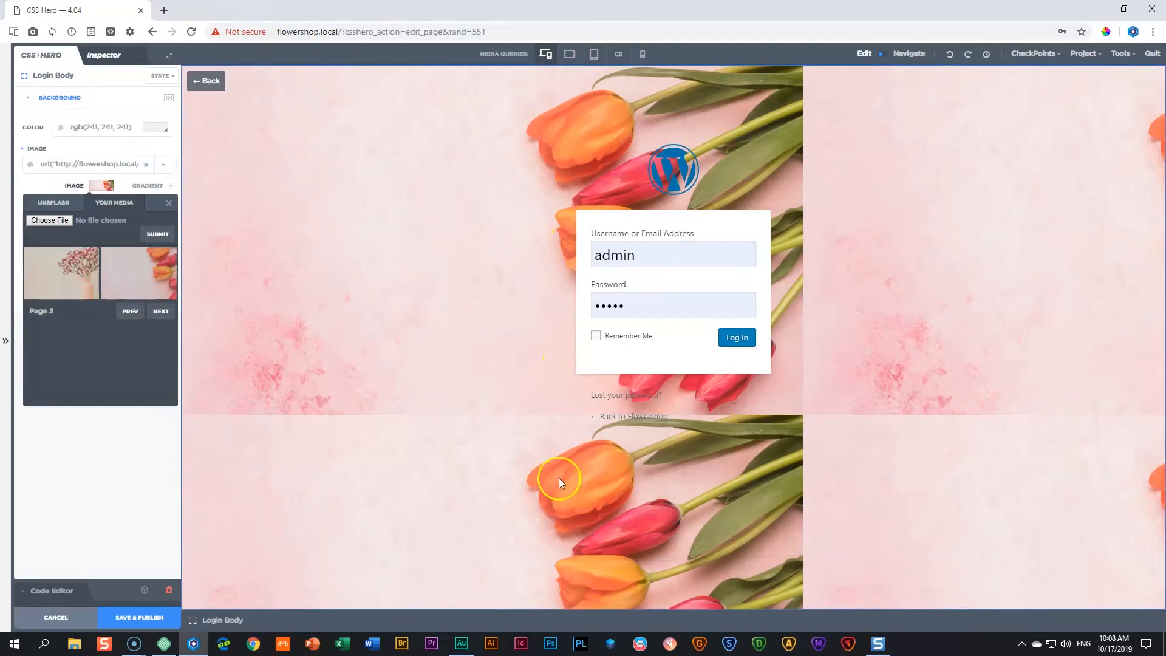
Step: Set the login body's background size so the tulip image covers the whole page
click(101, 186)
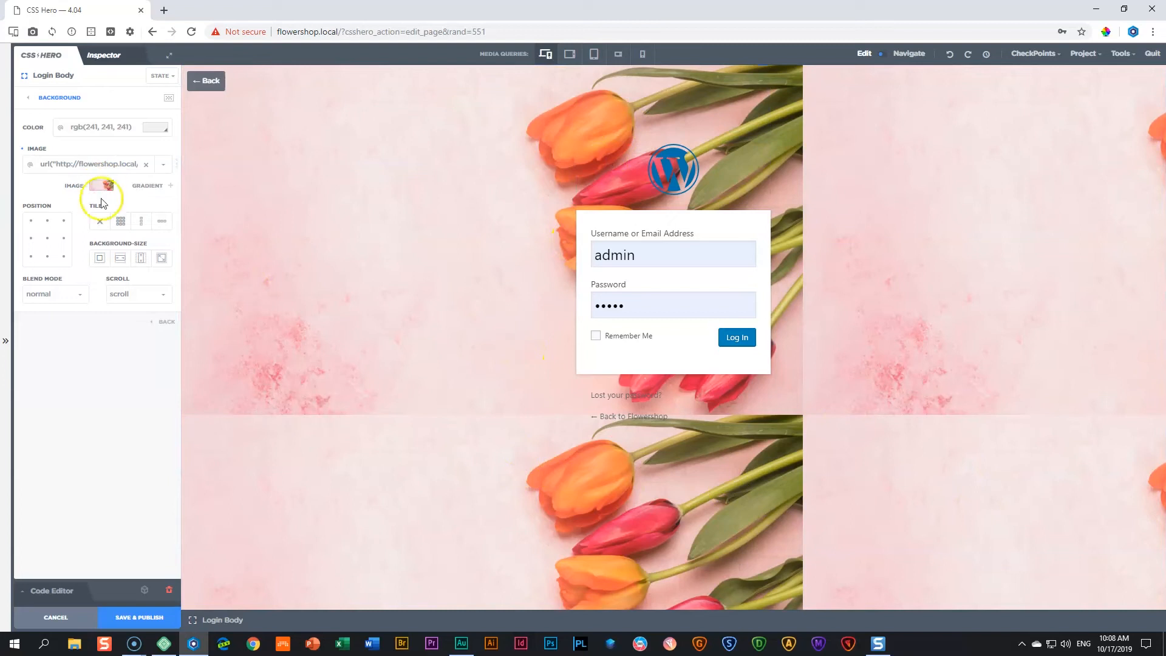
mouse_move(98, 244)
click(161, 260)
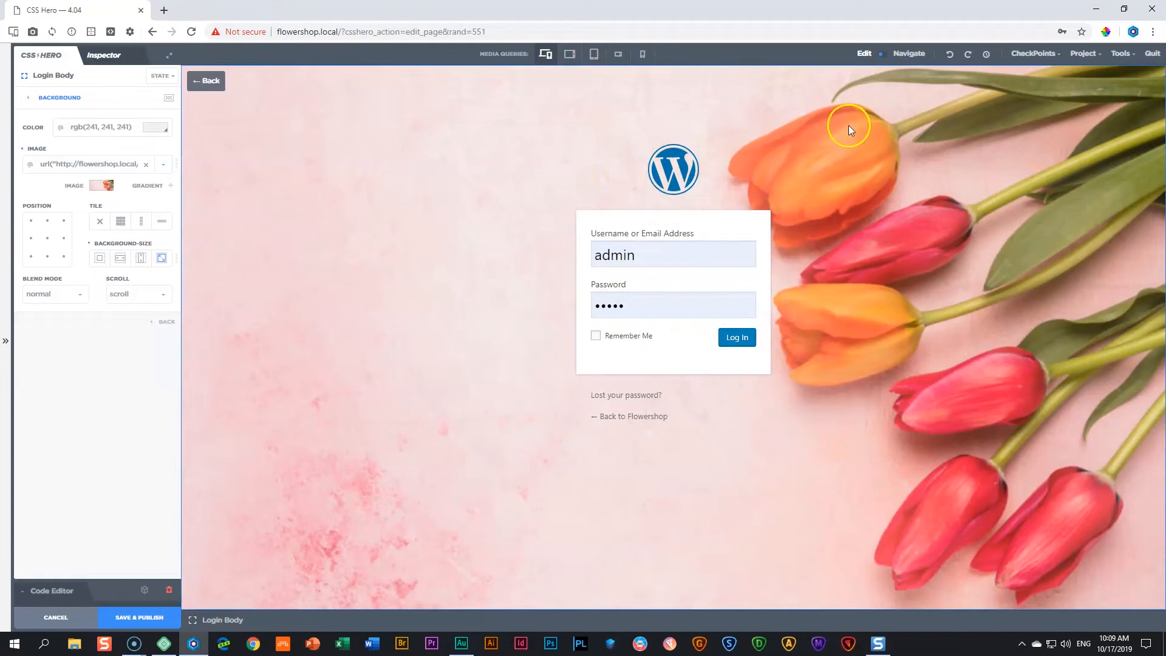
Step: Replace the WordPress logo above the login form with the red hibiscus image from the site's own media
click(674, 171)
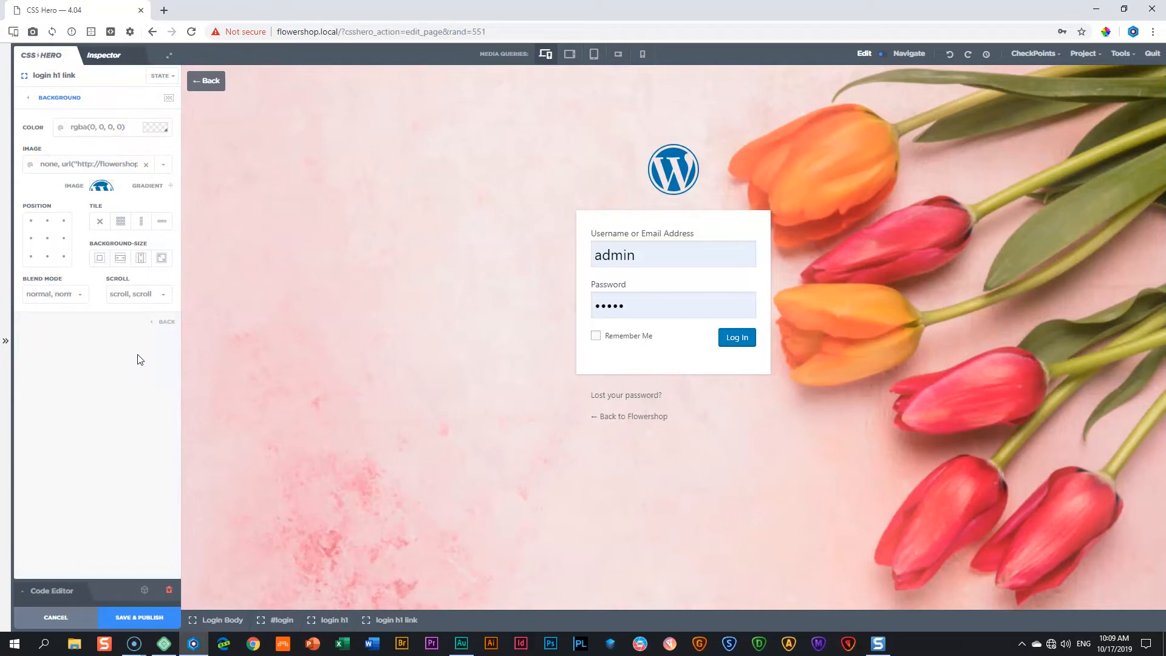
click(102, 187)
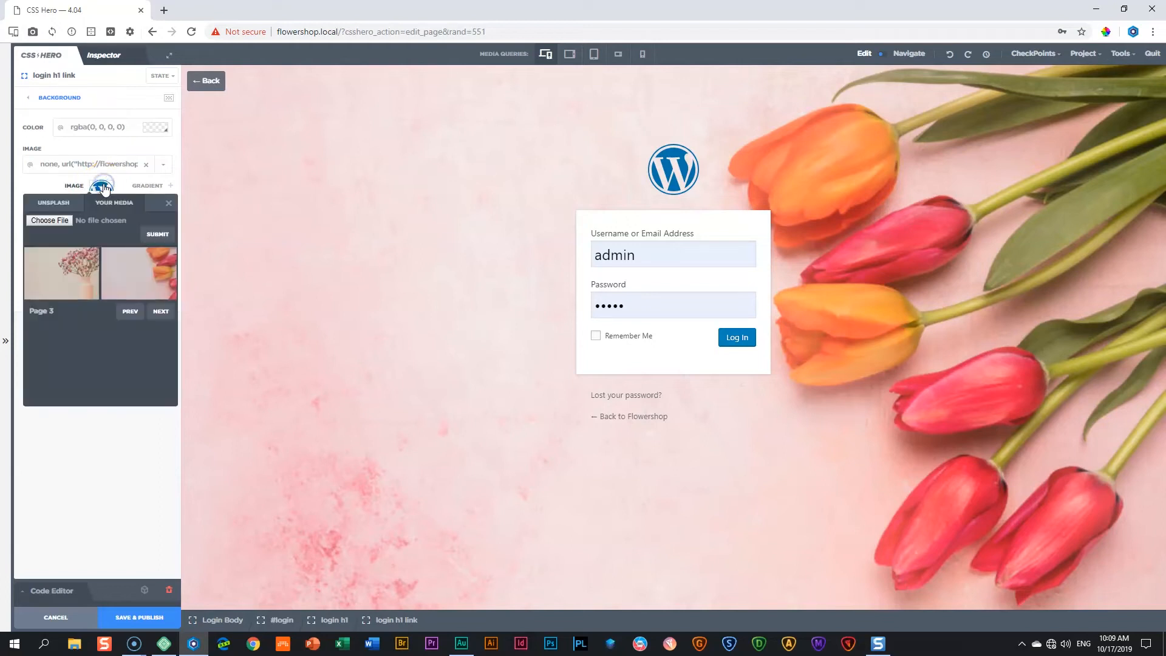
click(124, 313)
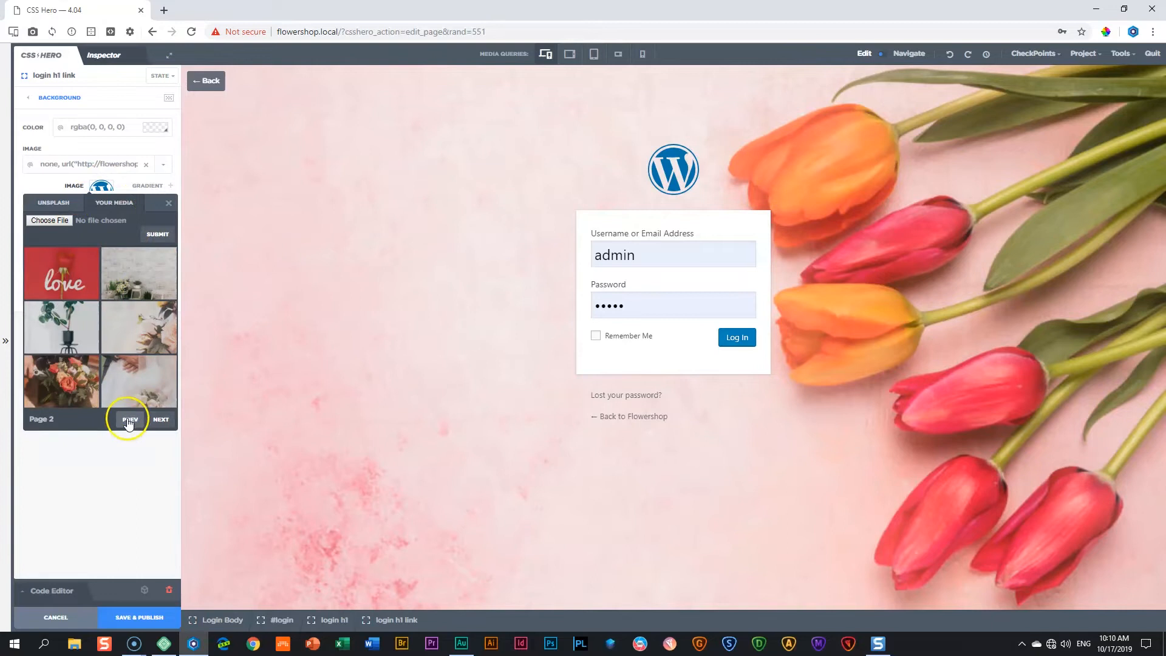
click(128, 419)
click(73, 277)
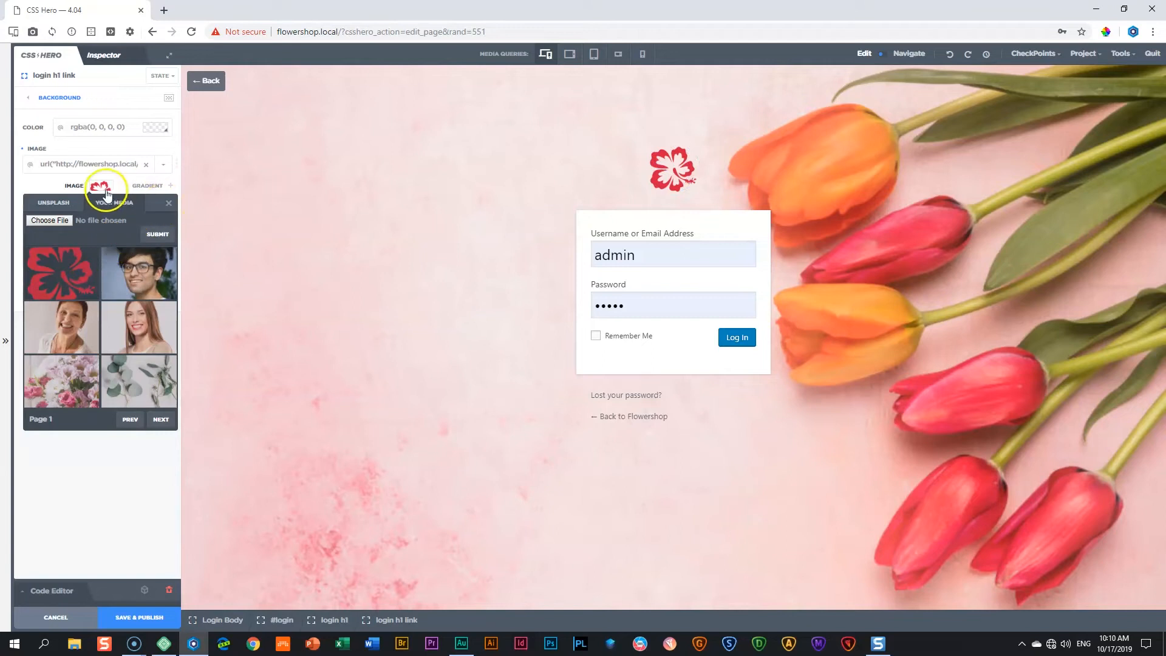
click(43, 188)
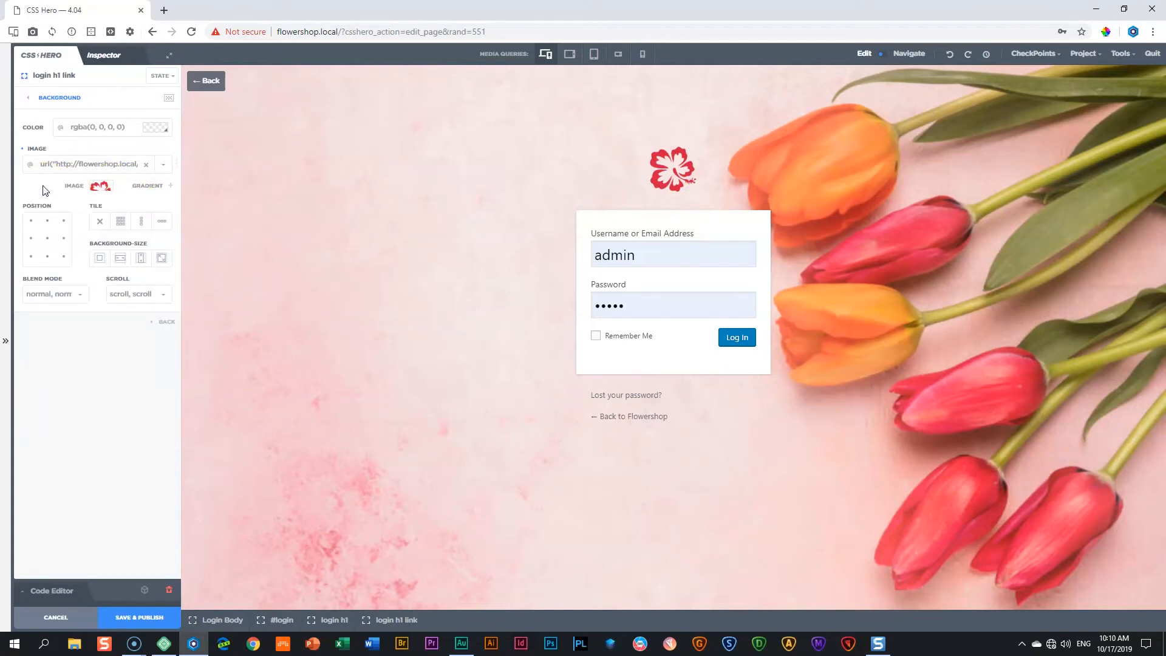
Step: Set the login logo link's width and height to 150px each
click(691, 181)
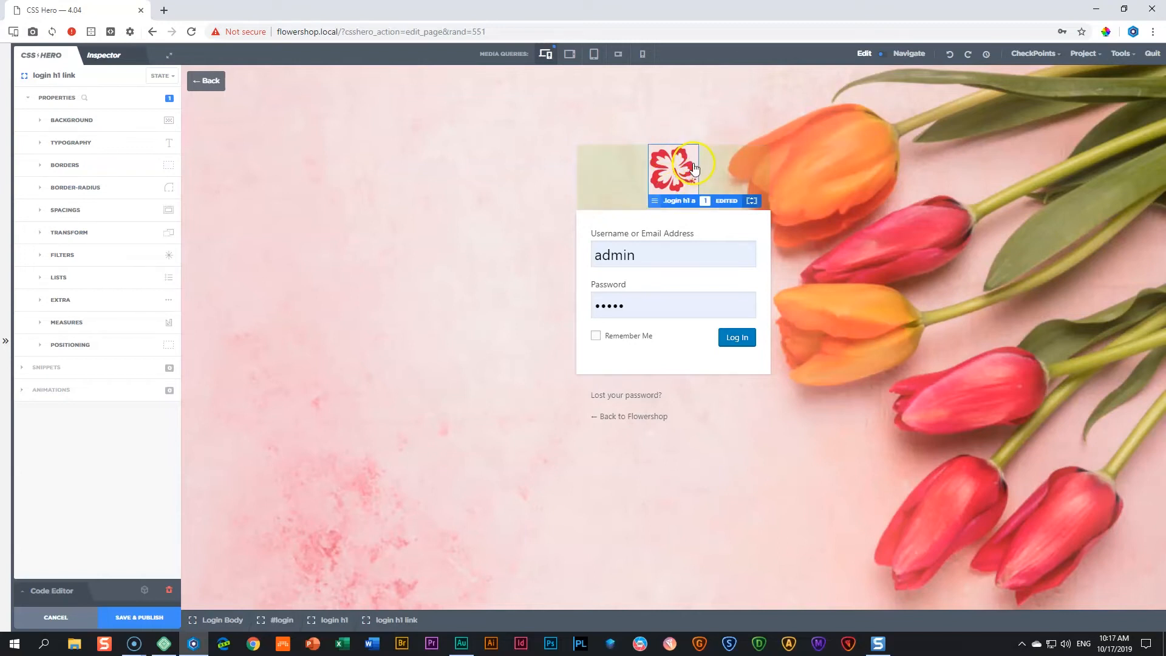
click(67, 327)
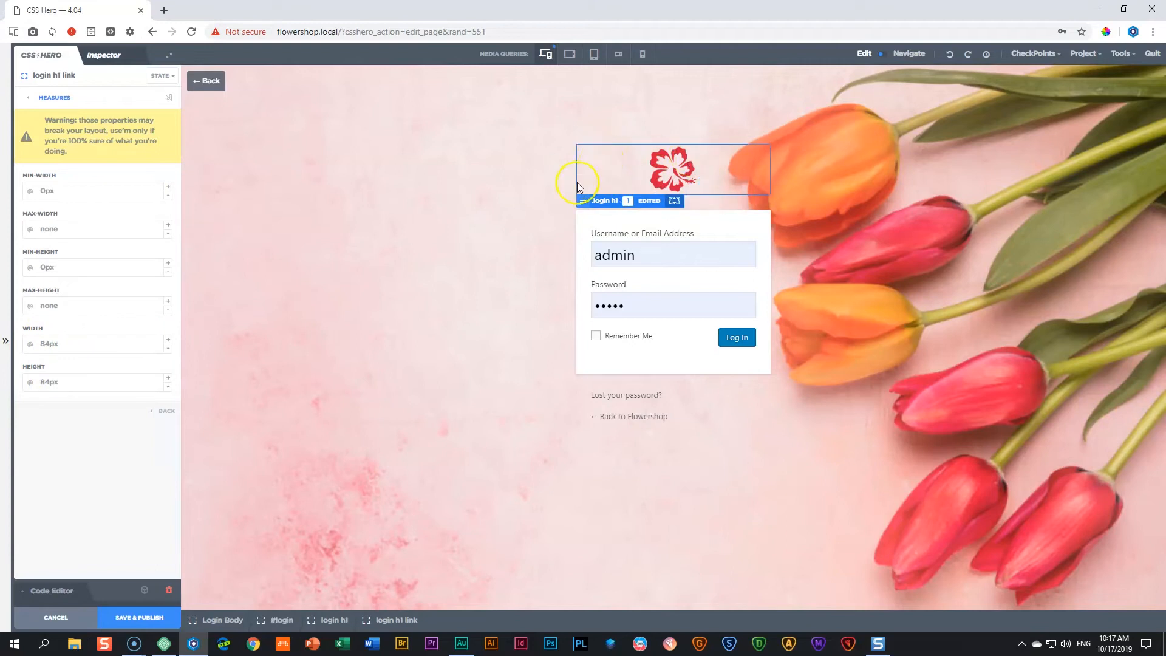
drag(67, 343, 14, 341)
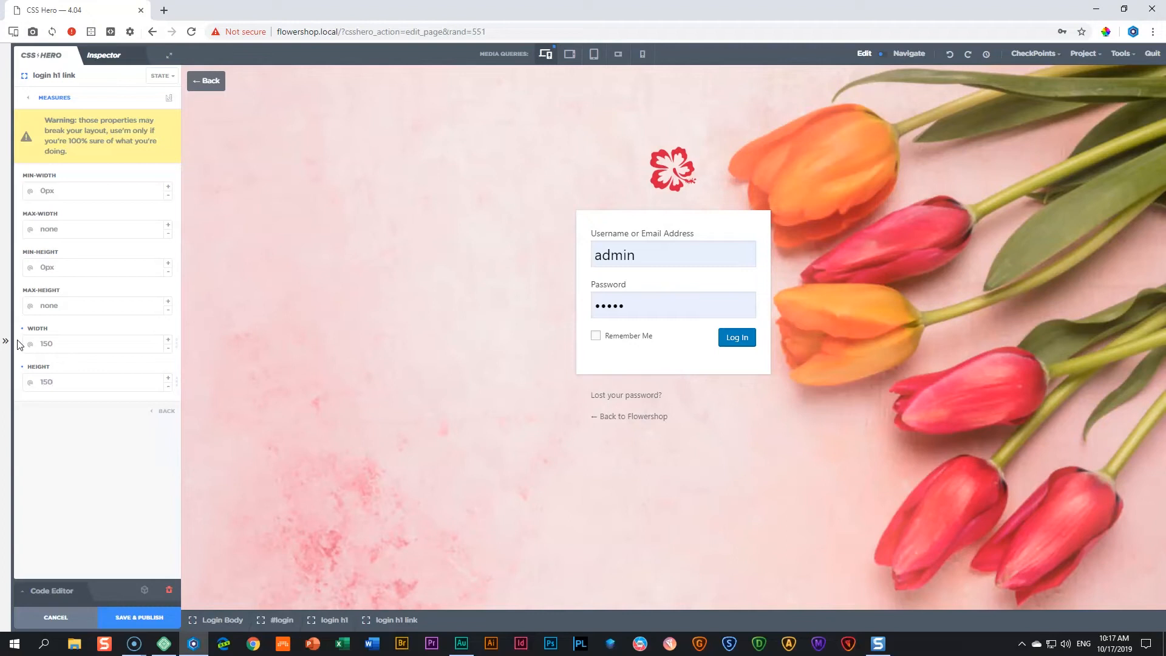
click(75, 382)
click(75, 344)
text(px)
click(68, 383)
text(x)
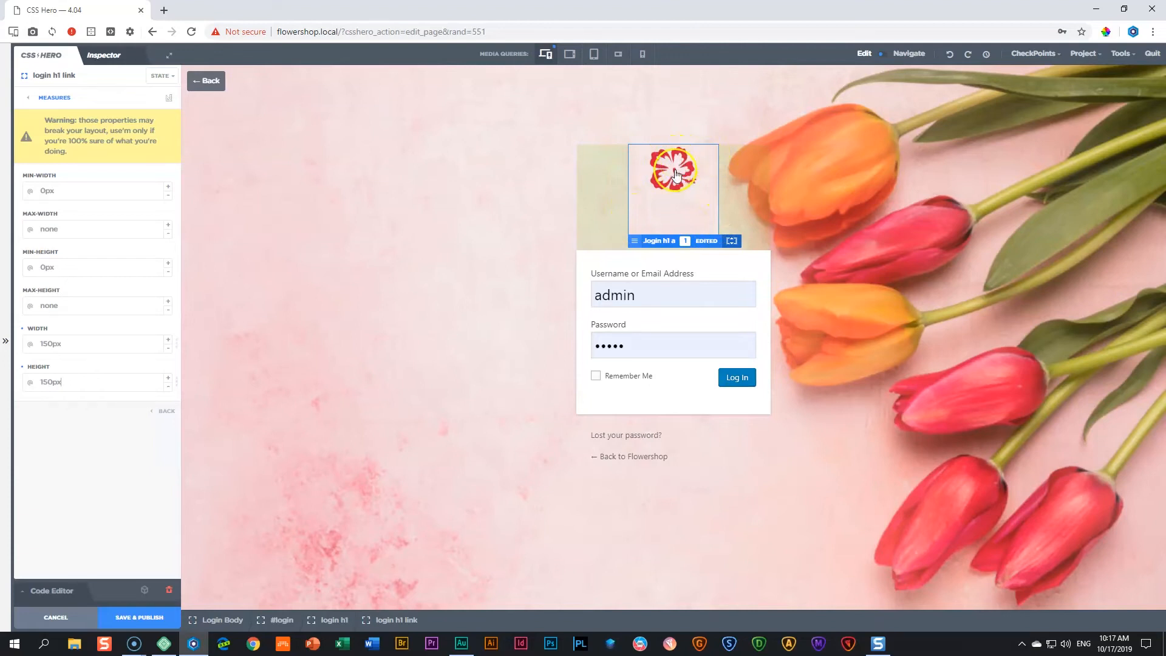
Step: Set the hibiscus logo's background size to contain so the image fits its 150px box
click(28, 97)
click(38, 120)
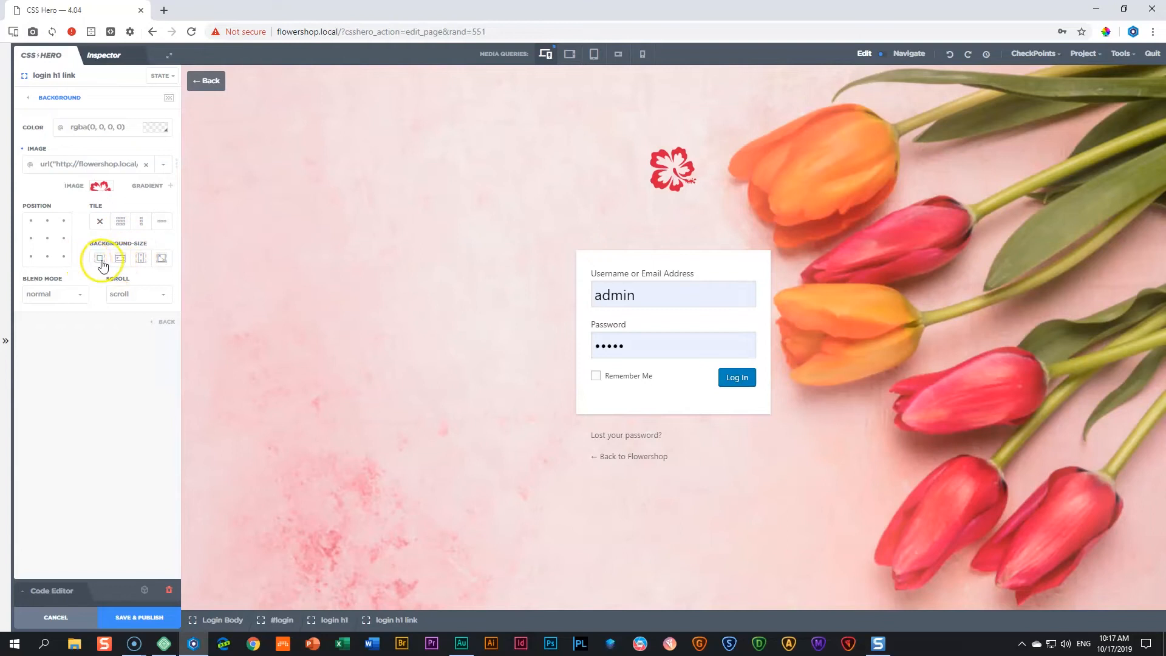
click(99, 258)
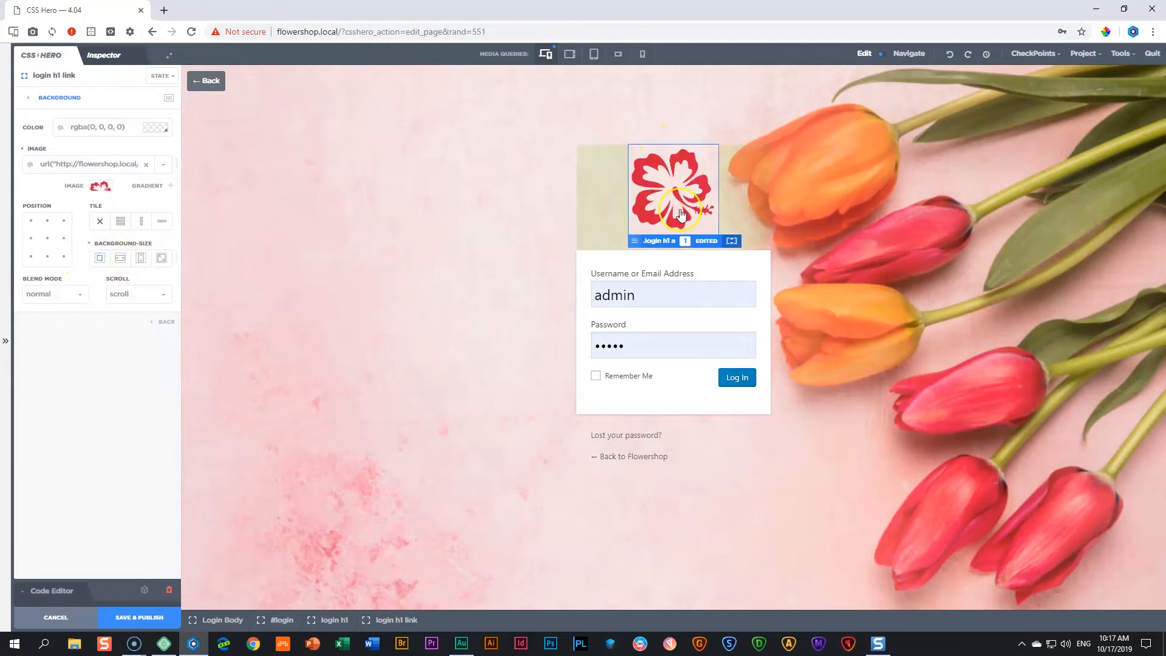
click(160, 258)
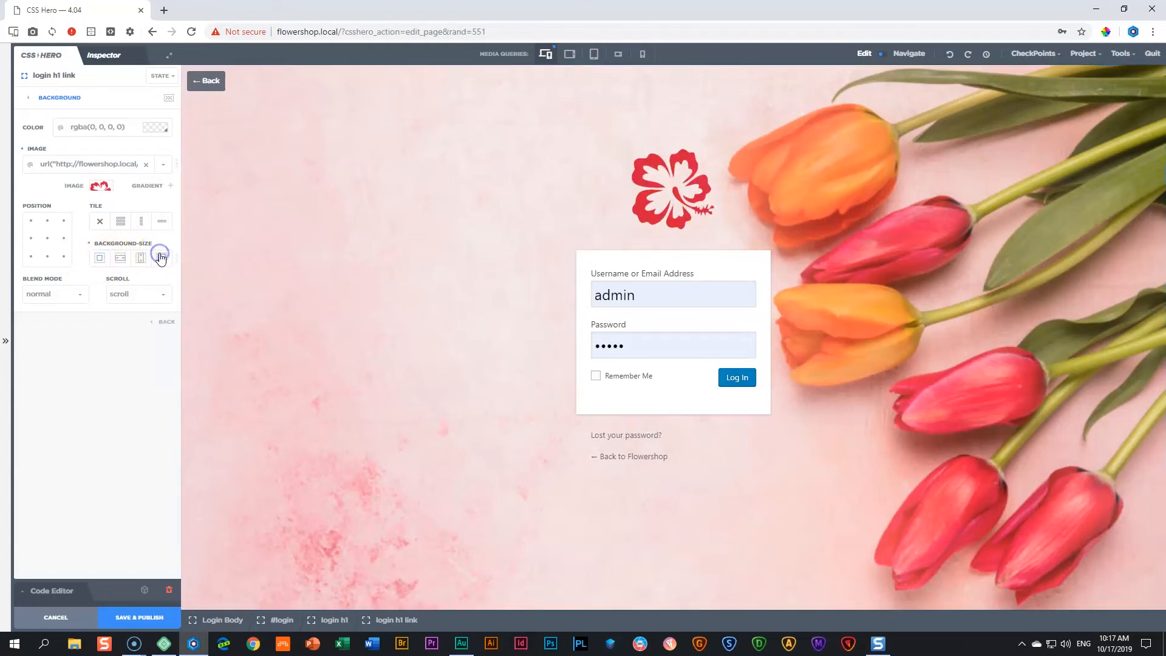
click(101, 259)
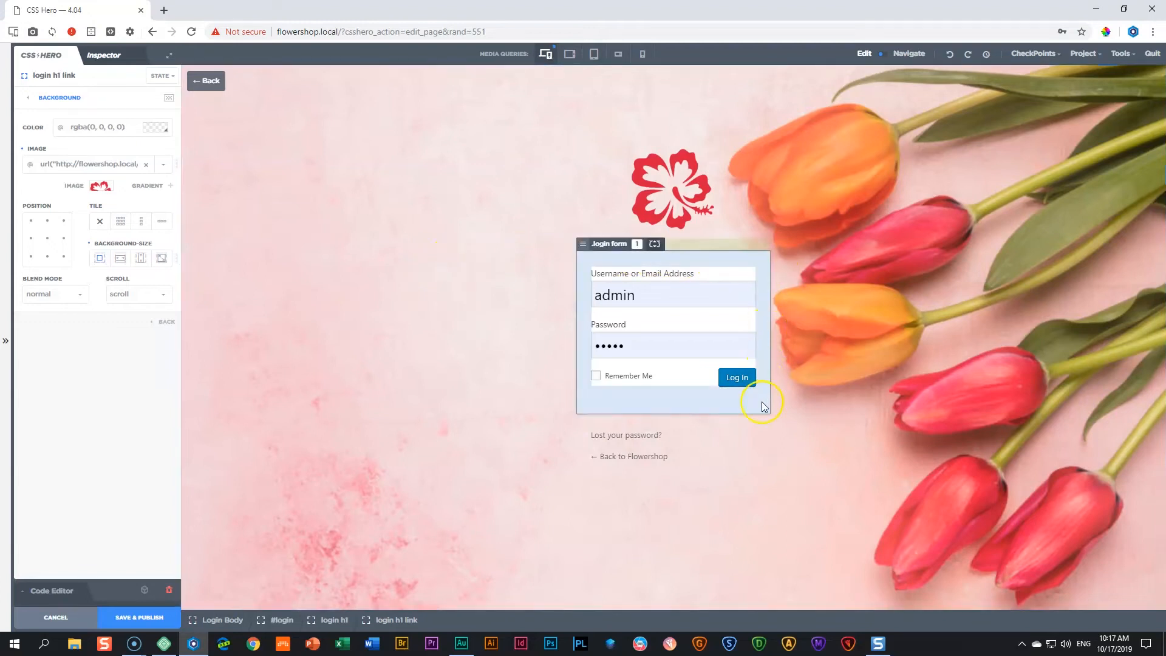
Step: Make the login form's white background mostly transparent by lowering its alpha to 0.18
click(587, 261)
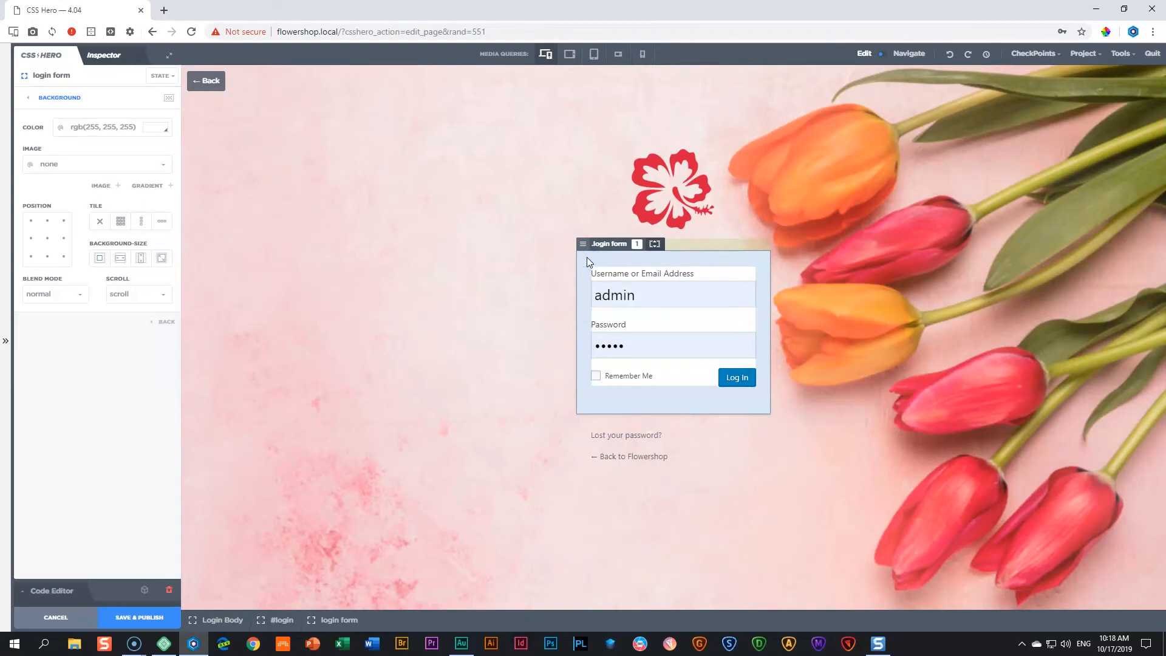
click(161, 128)
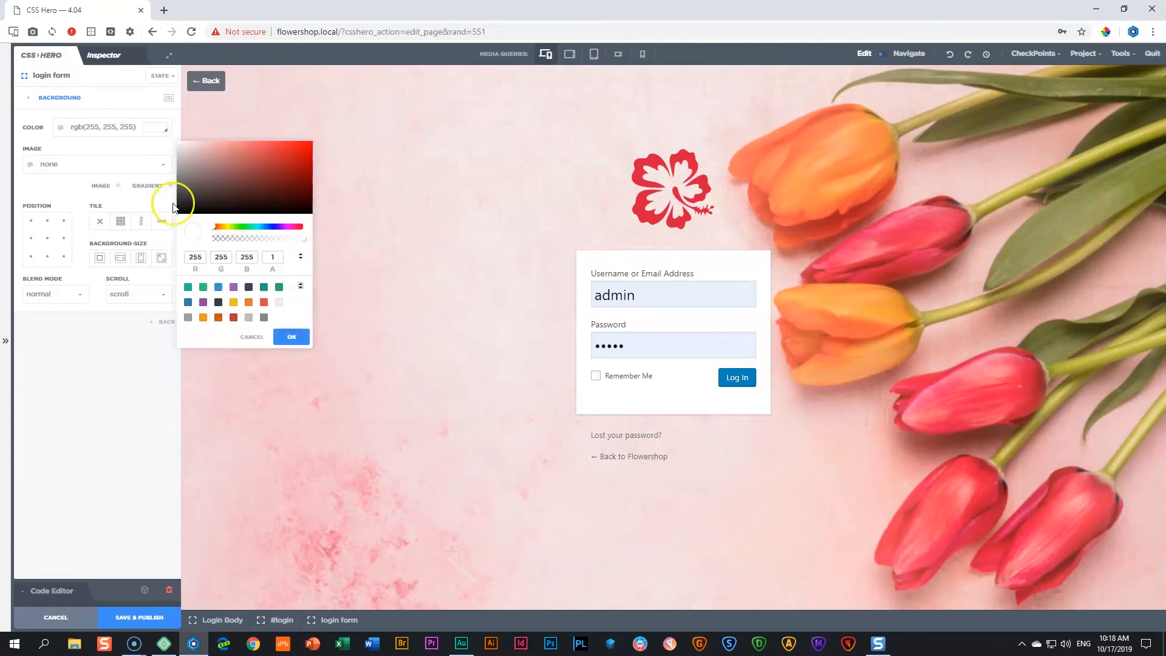
drag(303, 240, 229, 242)
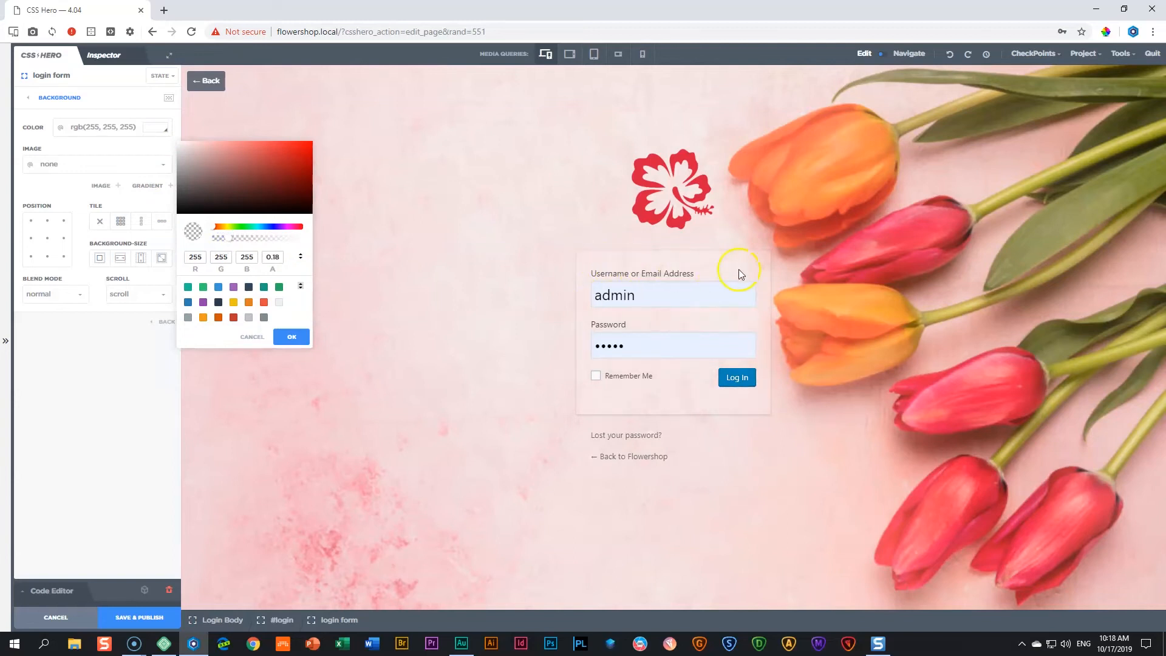
click(472, 318)
Step: Select the Log In button's background and sample the hibiscus logo's red with the browser's color picker extension
click(738, 381)
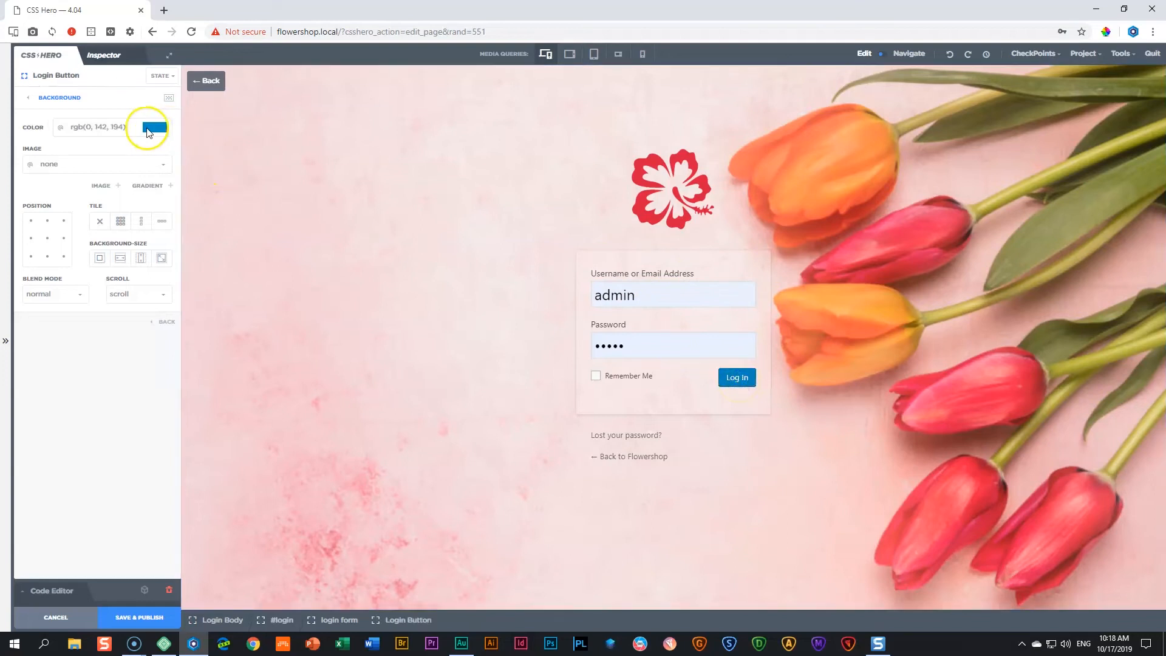
click(1123, 59)
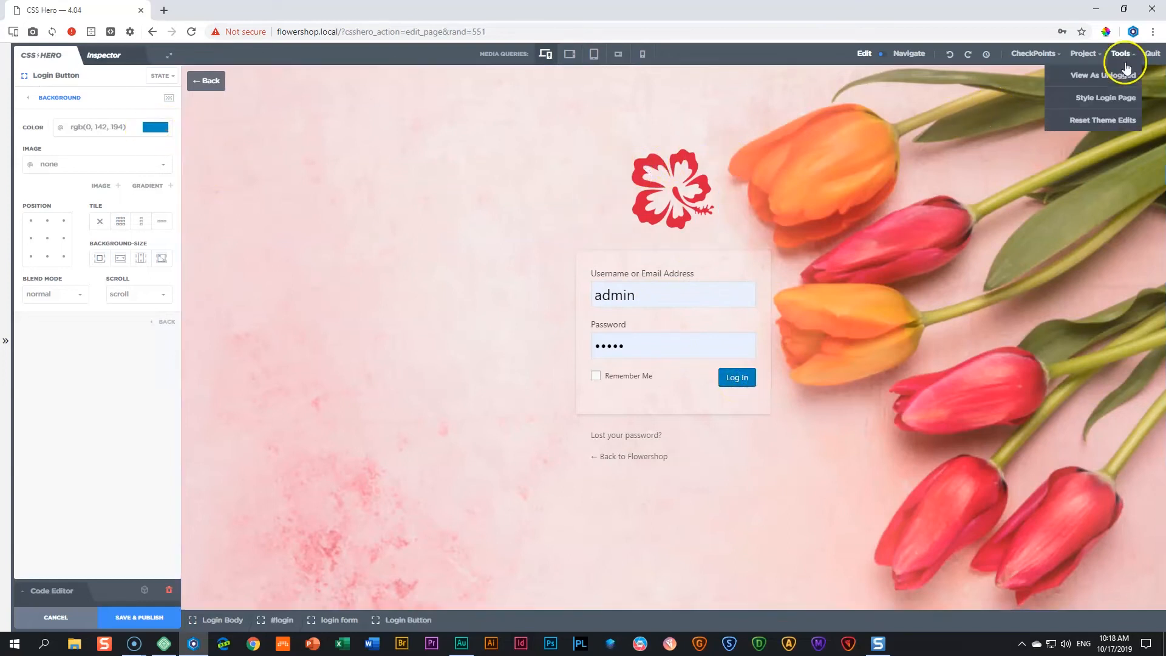
click(1107, 31)
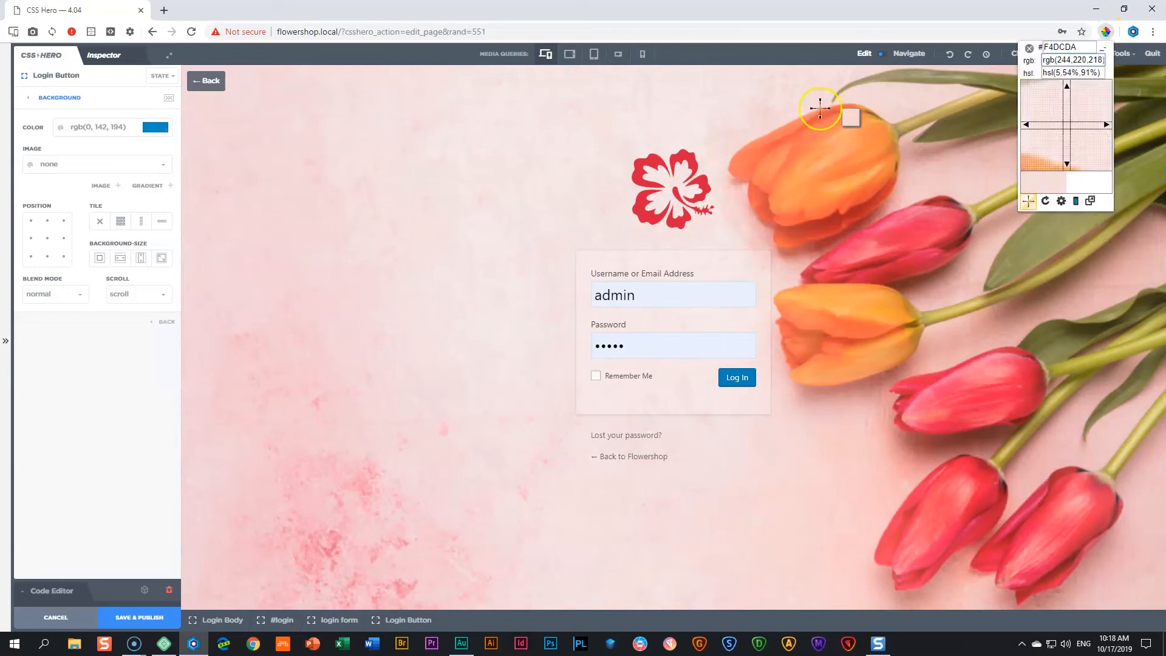
click(686, 156)
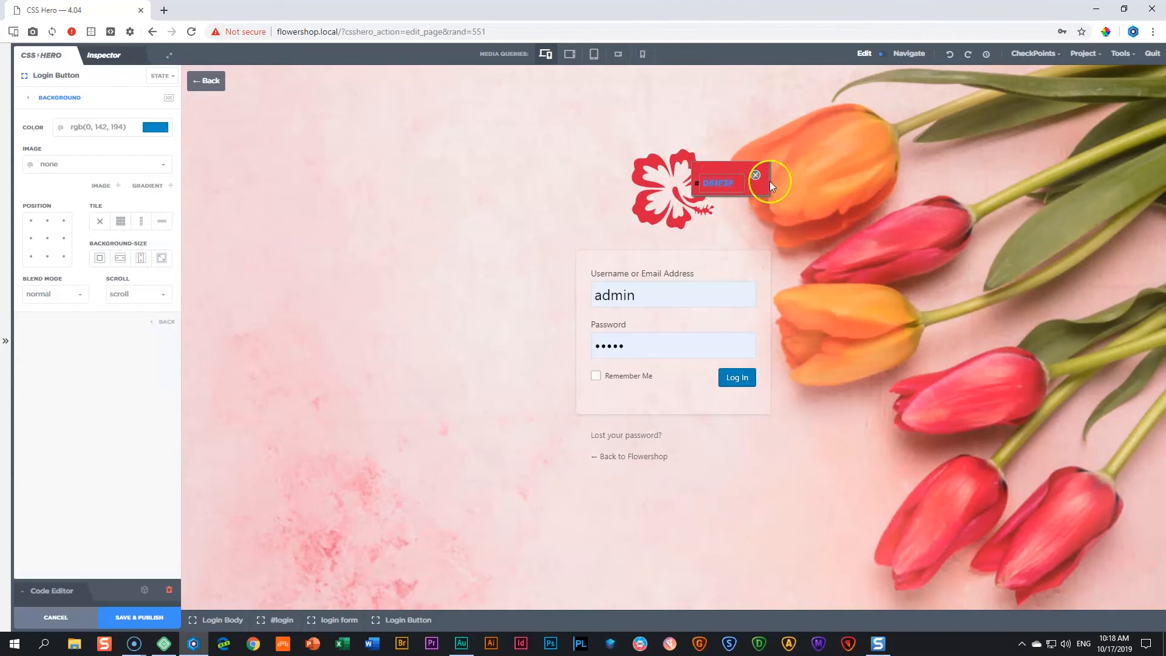
click(755, 175)
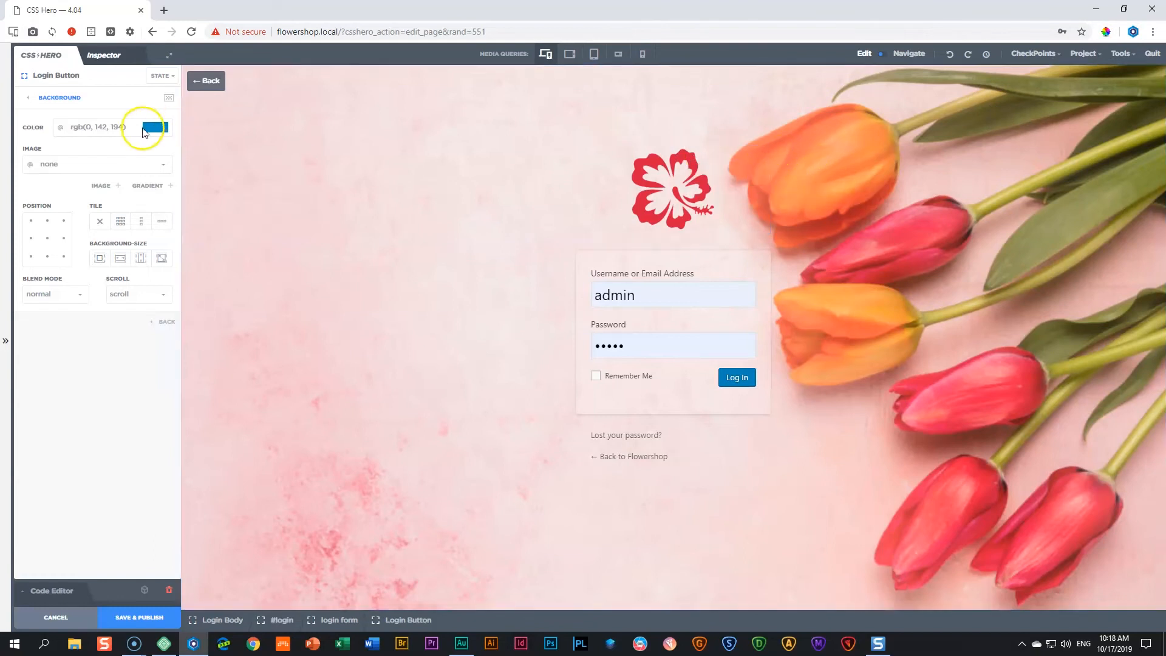
Step: Set the Log In button's background color to #D61F3F
drag(134, 128, 40, 134)
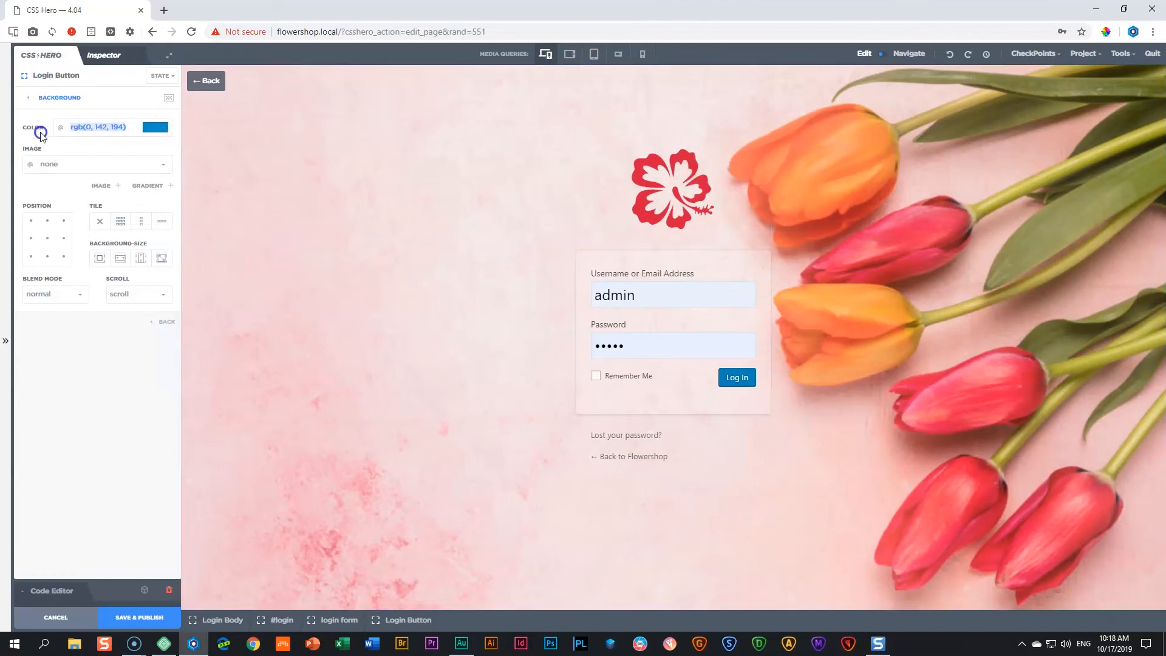
text(D61F3F)
click(71, 127)
Step: Set the Log In button's border color to #D61F3F
click(736, 382)
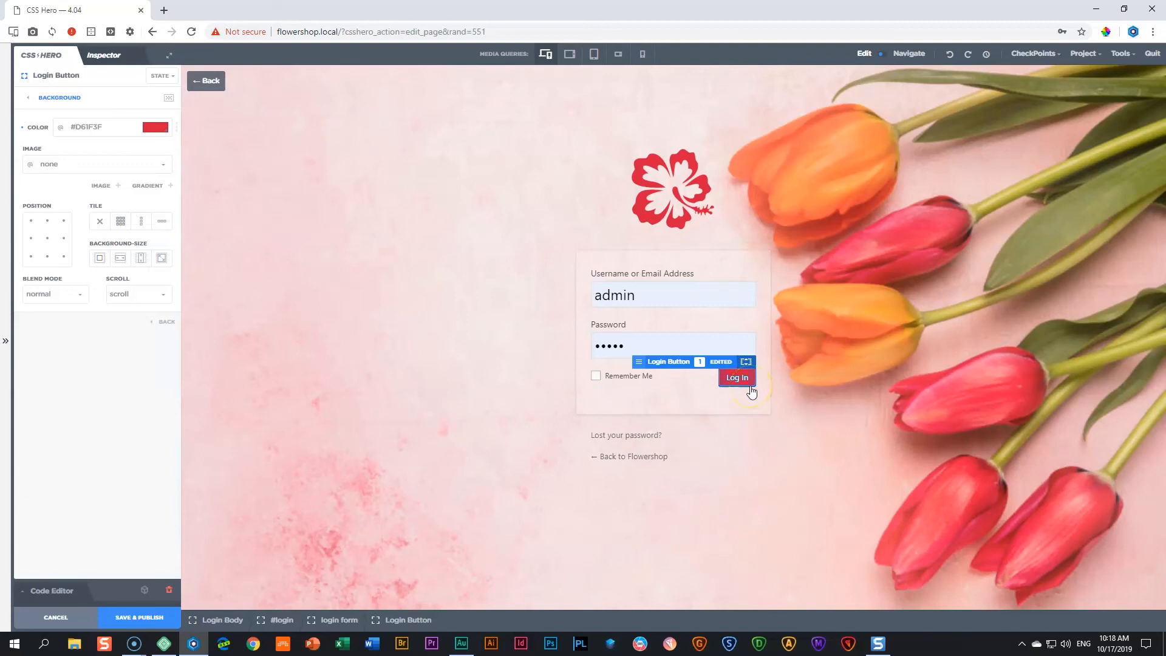
click(28, 101)
click(37, 162)
click(165, 204)
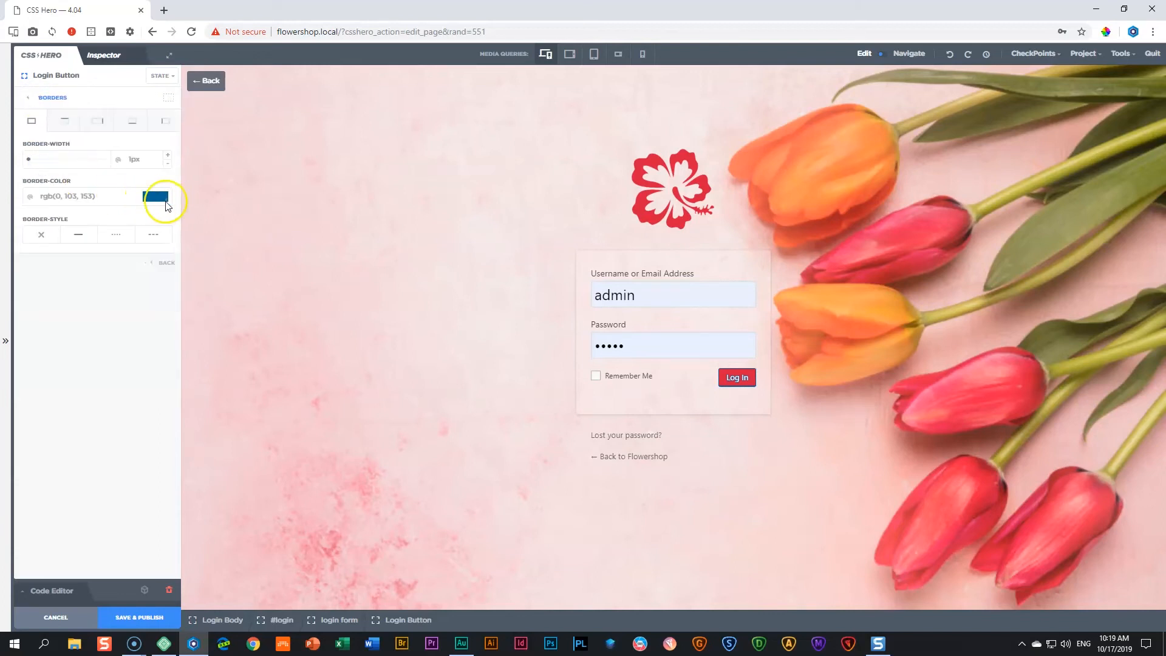
drag(111, 197, 17, 206)
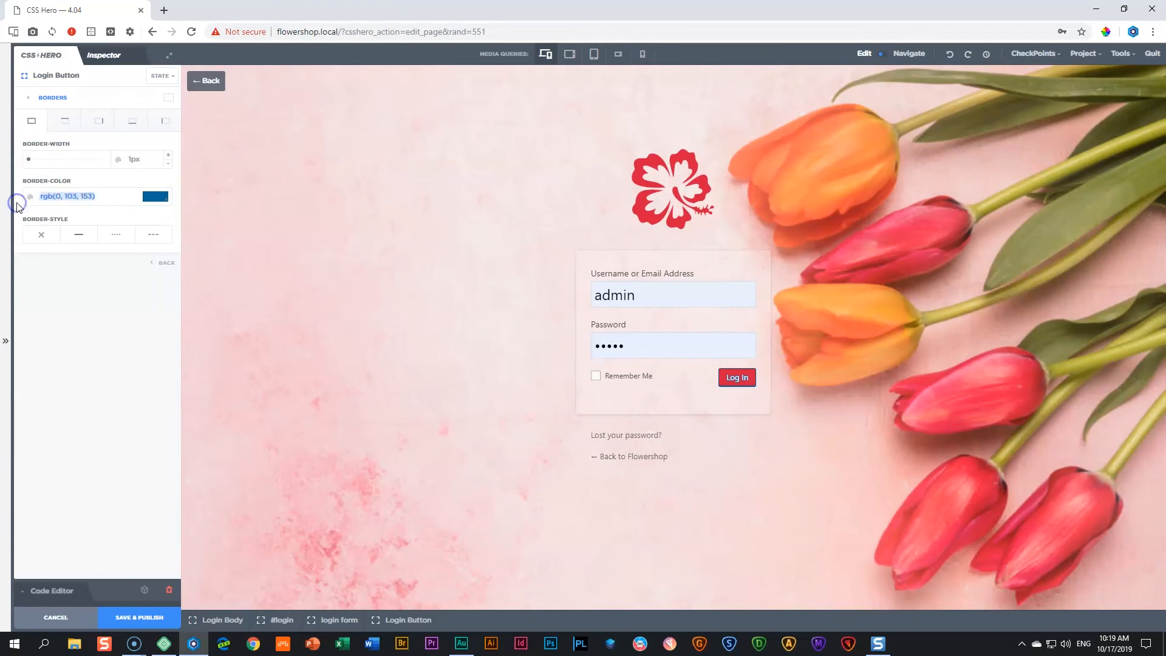
text(#D61F3F)
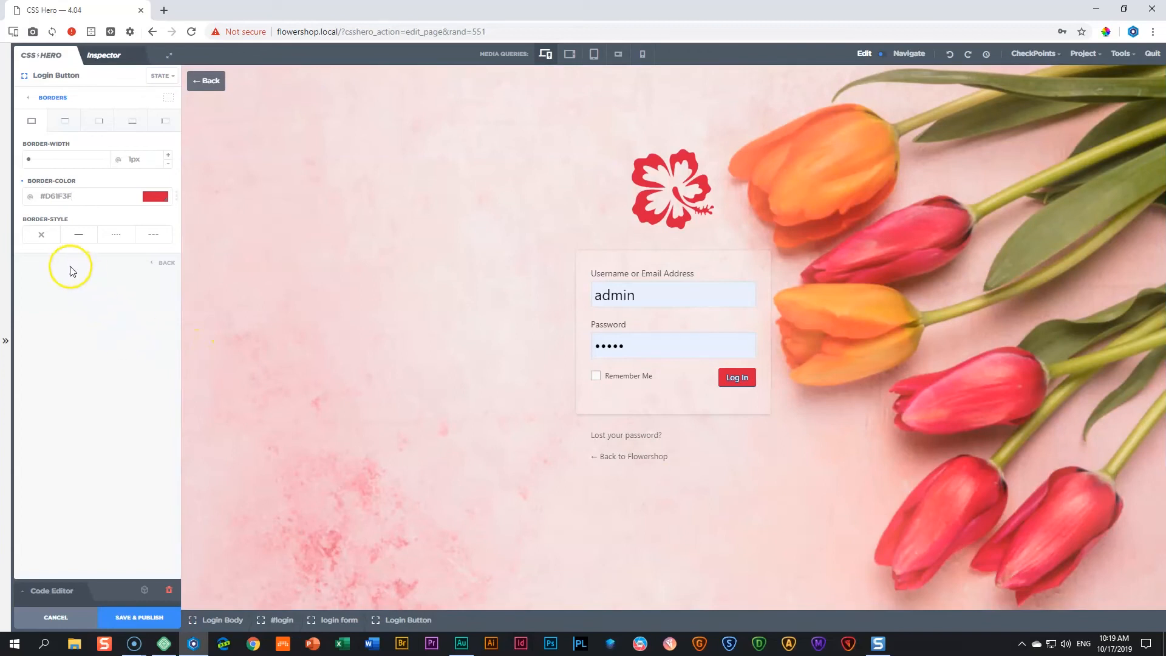
Step: Remove the box shadow from the Log In button
click(28, 98)
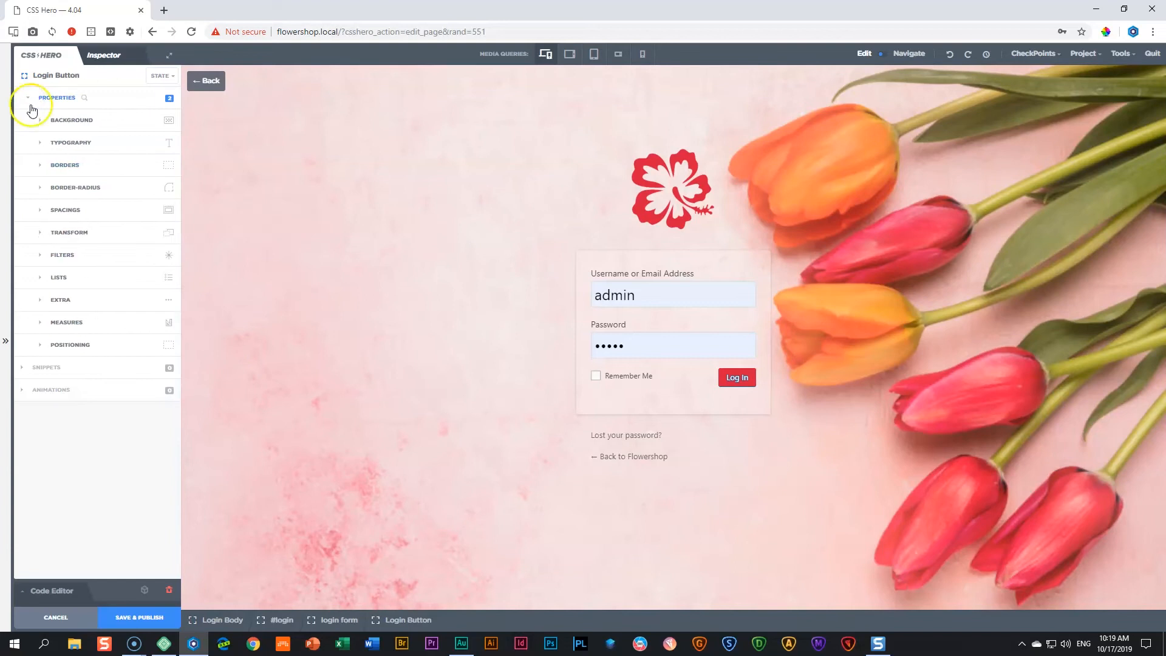
click(67, 303)
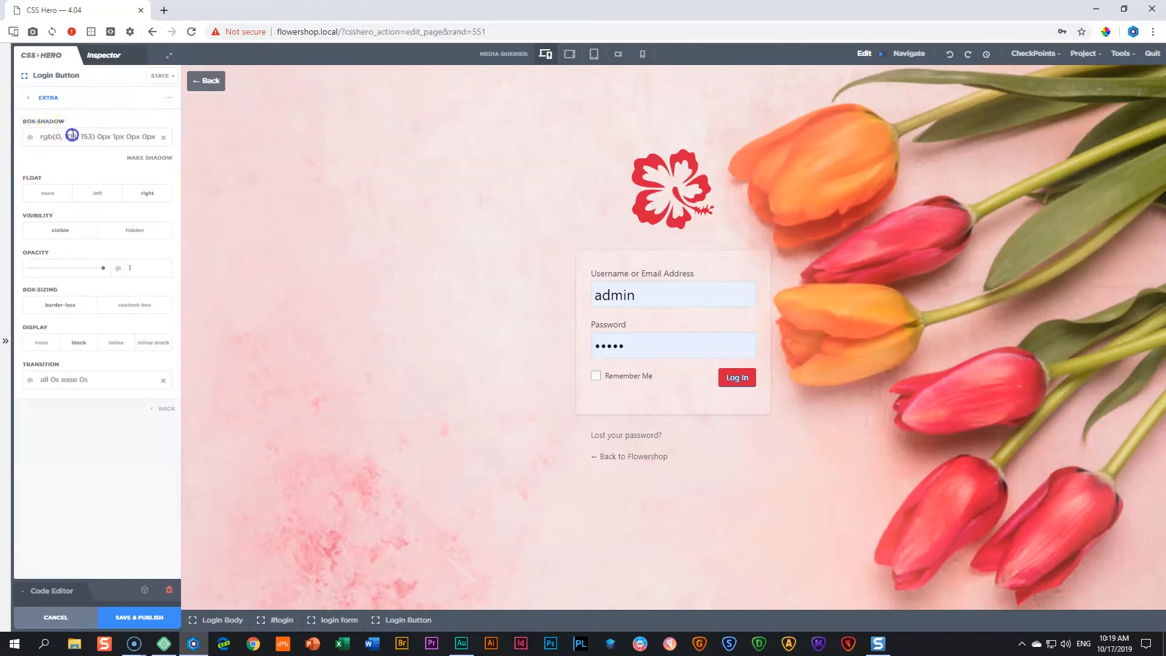
click(163, 139)
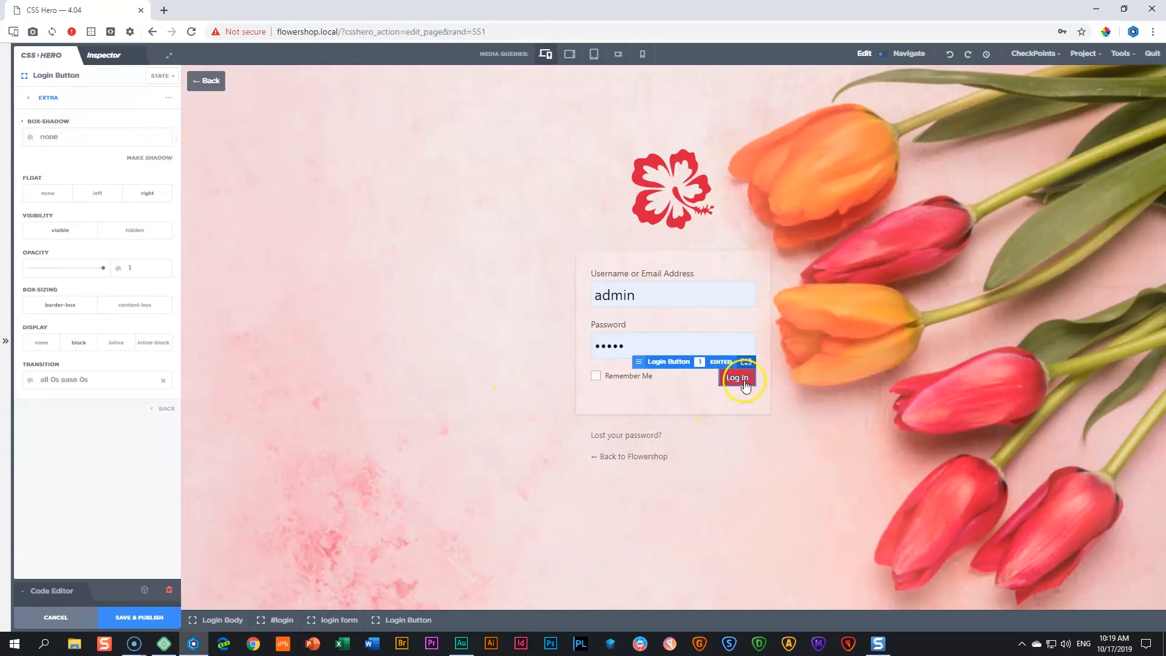
Step: Remove the text shadow from the Log In button's label
click(28, 98)
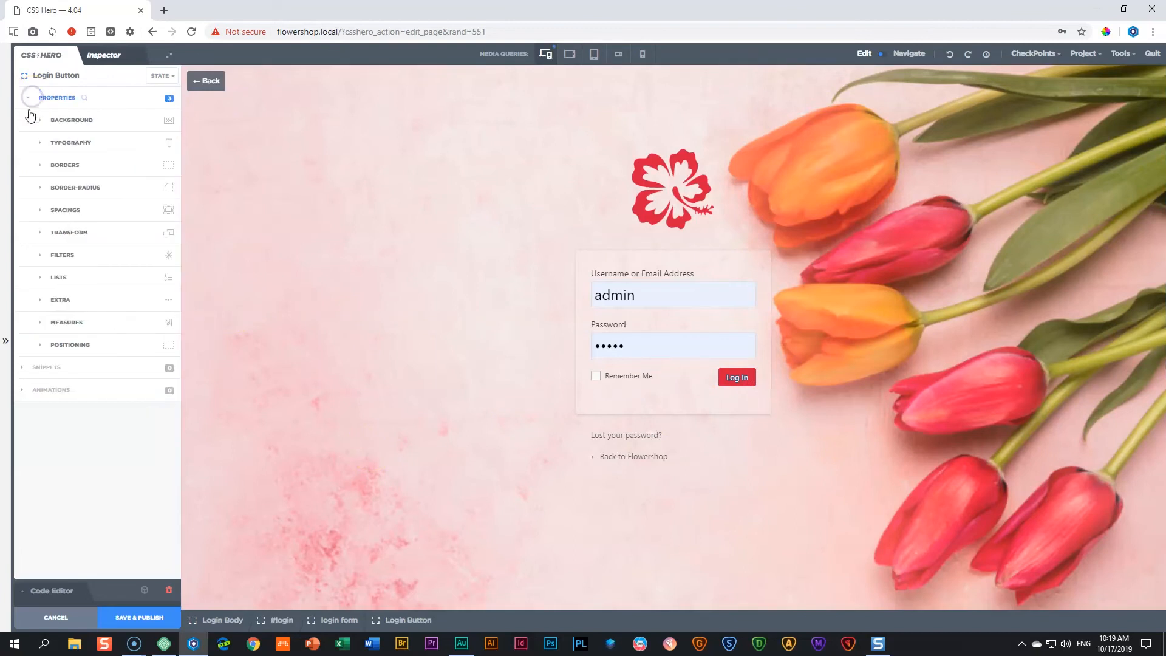
click(71, 145)
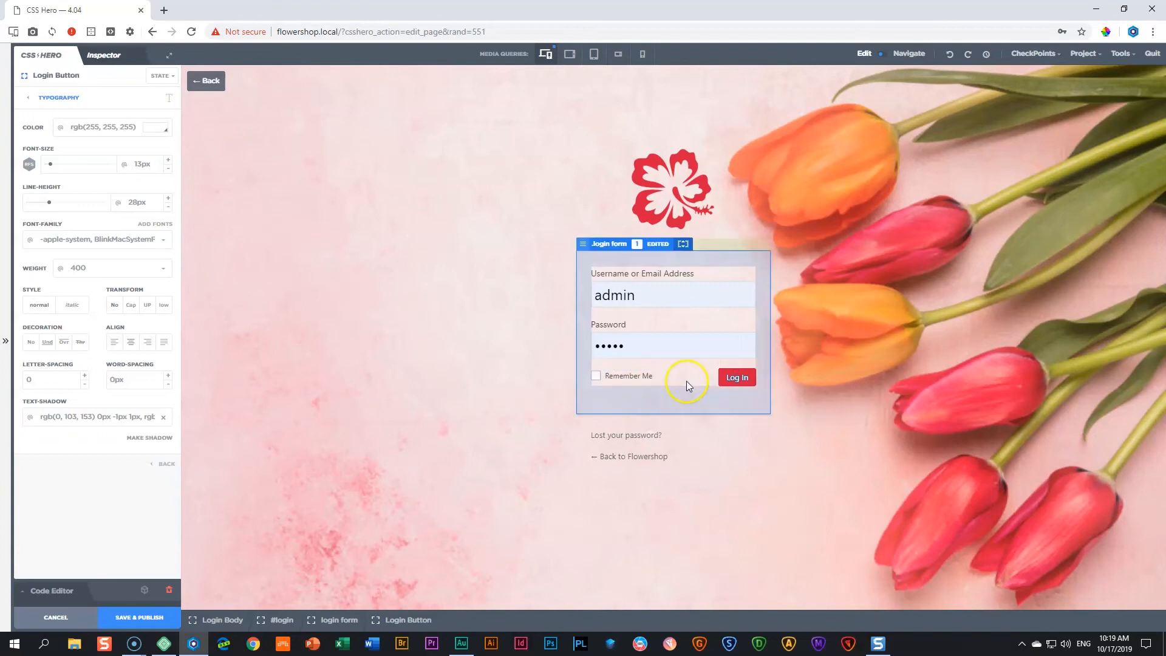
click(163, 417)
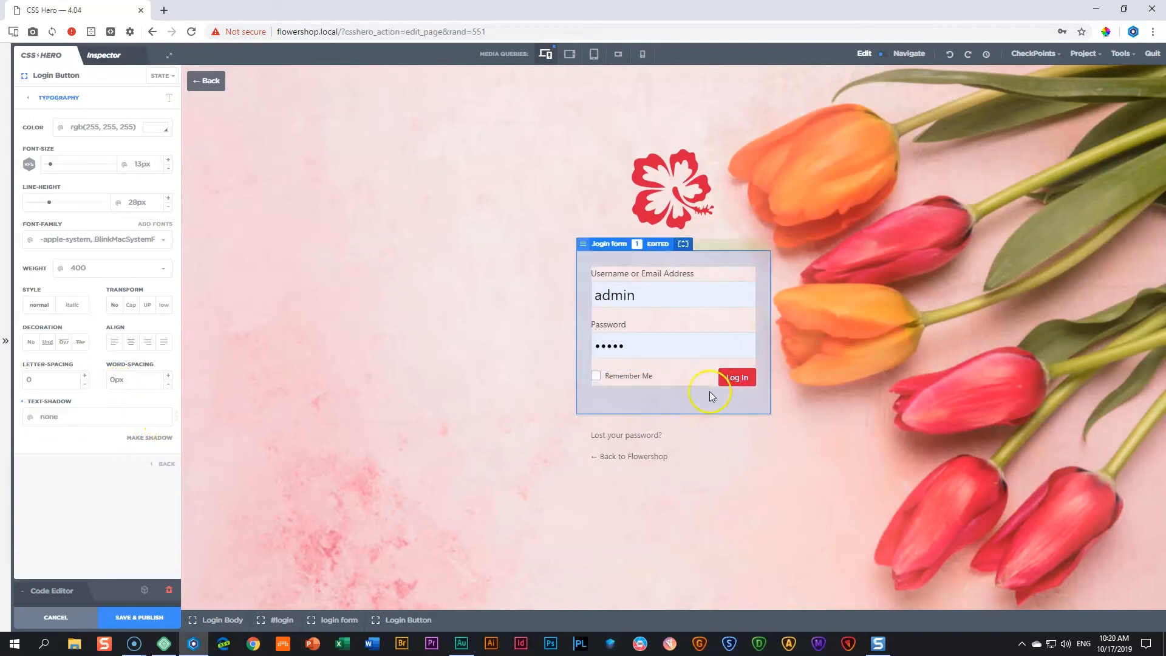
Step: Set the border color of the username text input to #D61F3F
click(415, 431)
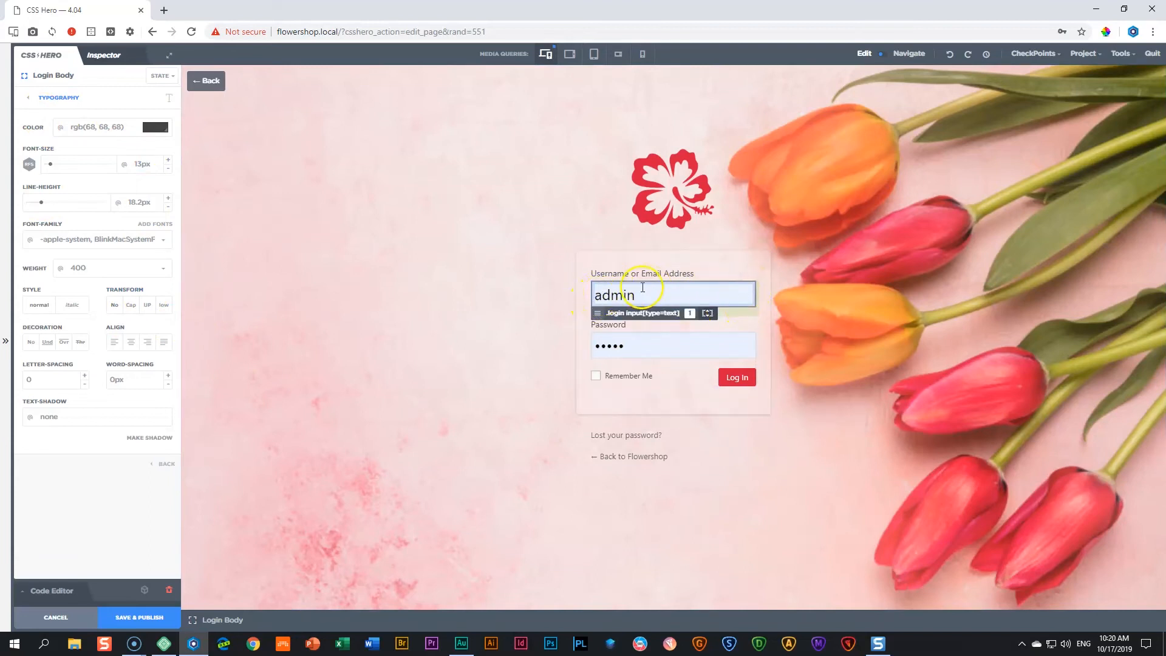
click(646, 316)
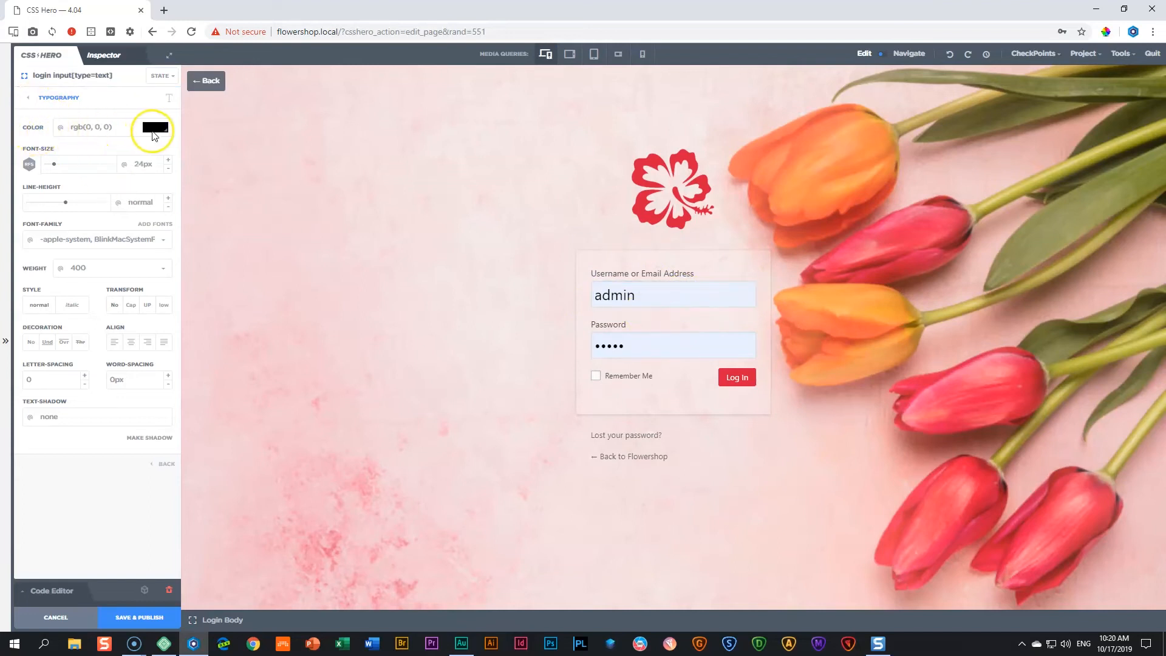
click(27, 97)
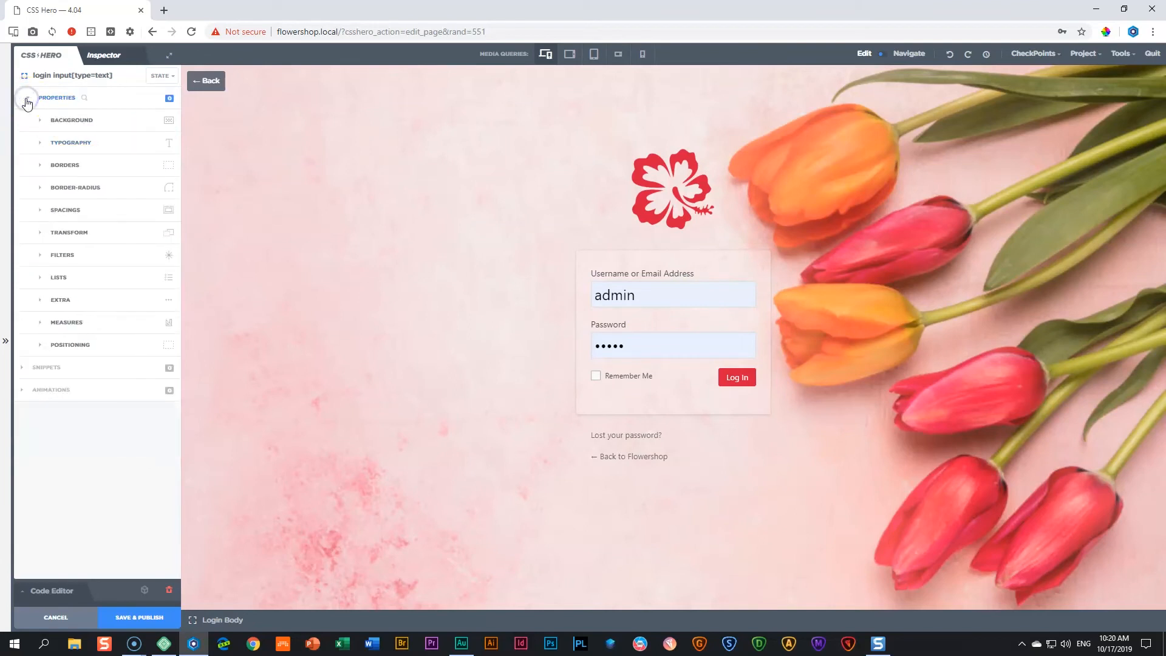
click(60, 165)
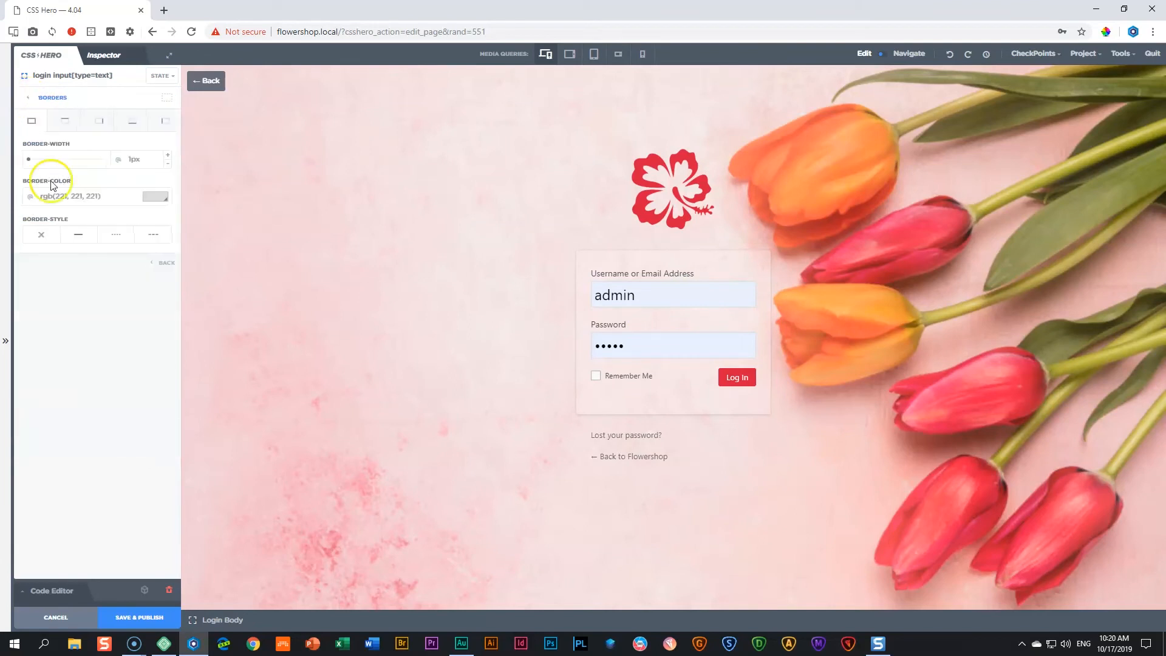
drag(122, 192, 20, 191)
text(#)
text(D61F3F)
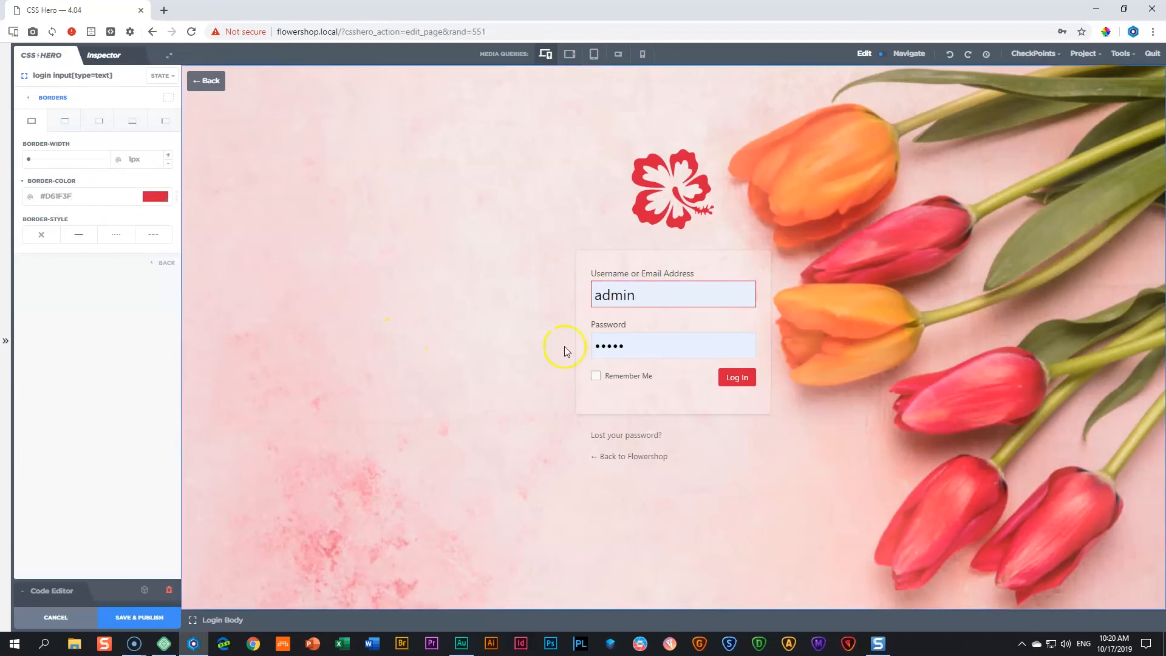
Step: Set the border color of the login form paragraph around the password field to #D61F3F
click(633, 364)
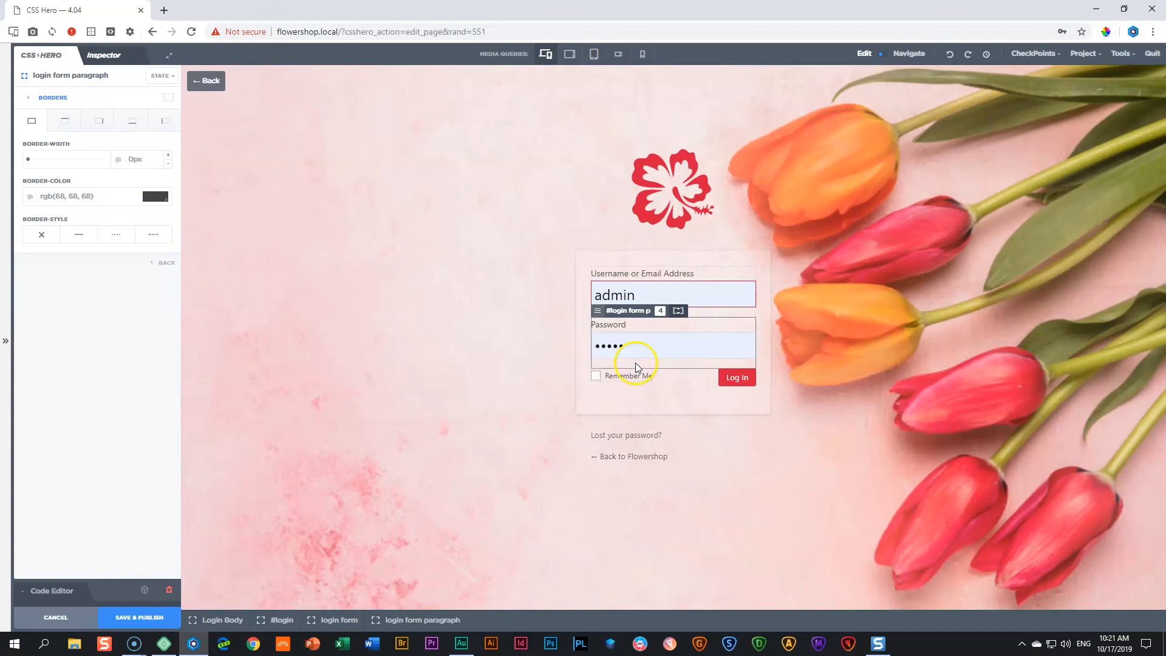
click(635, 362)
drag(96, 194, 19, 199)
text(#D61F3F)
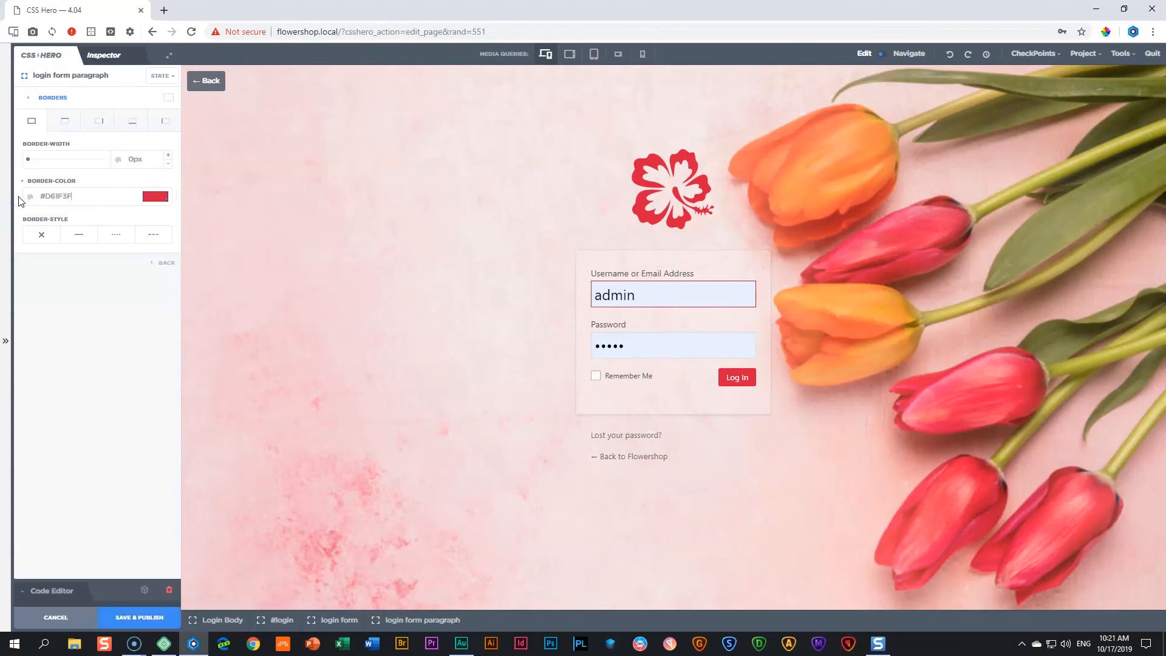
Step: Examine the border settings of the password input, its surrounding paragraph and the username input
click(643, 339)
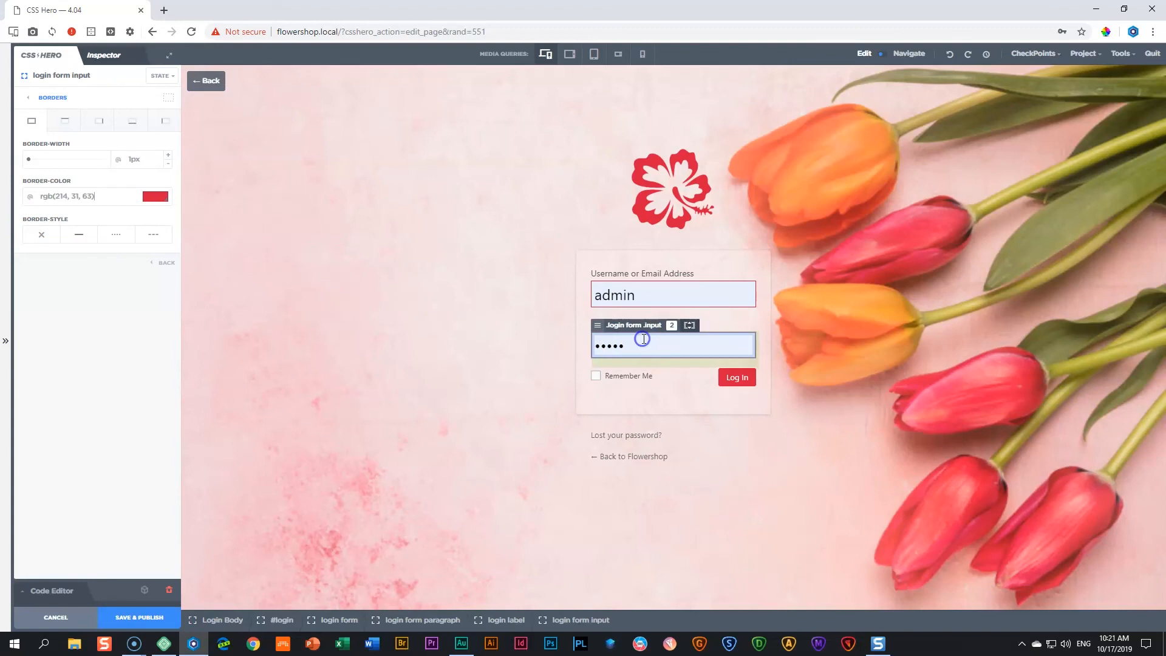
click(473, 336)
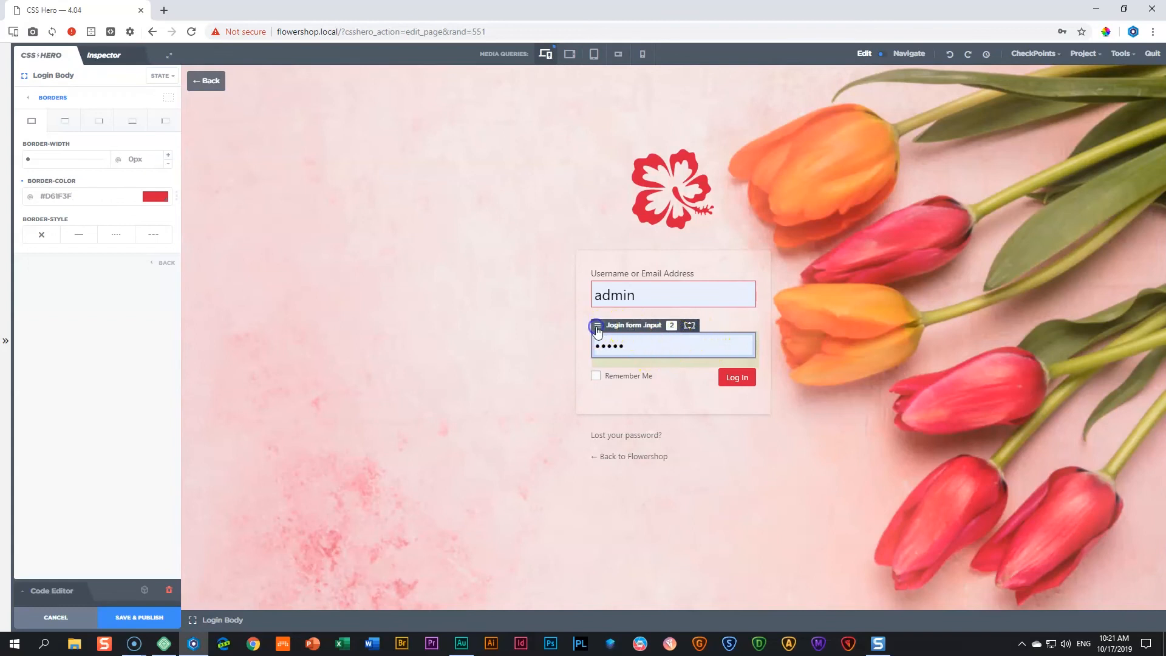
click(626, 328)
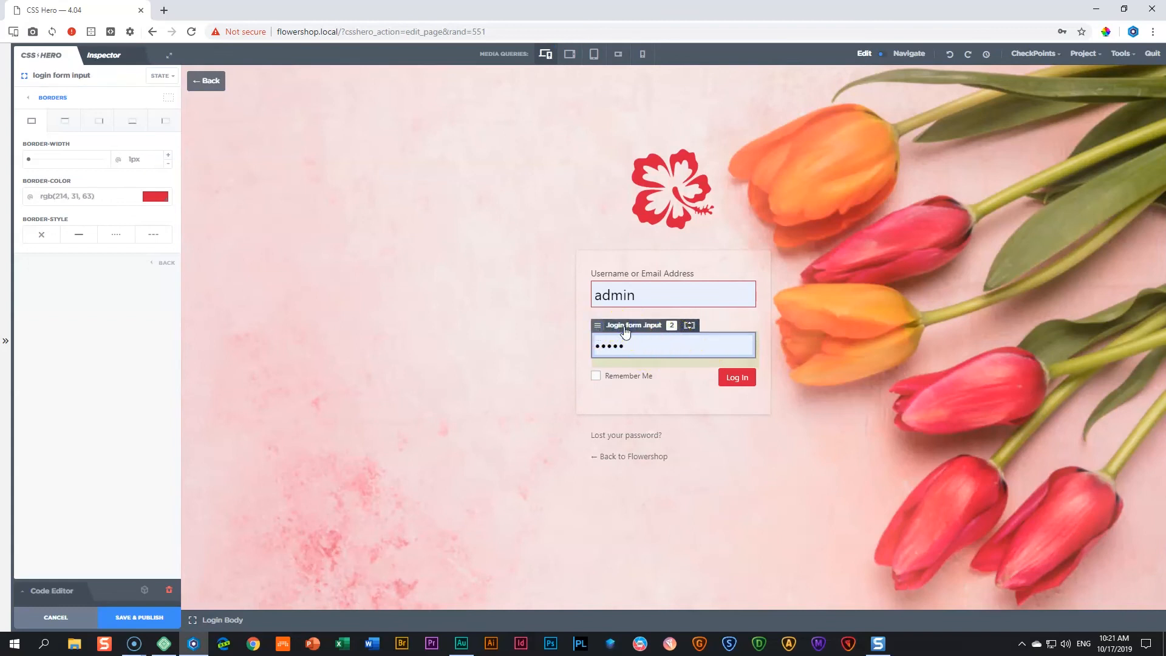
click(645, 353)
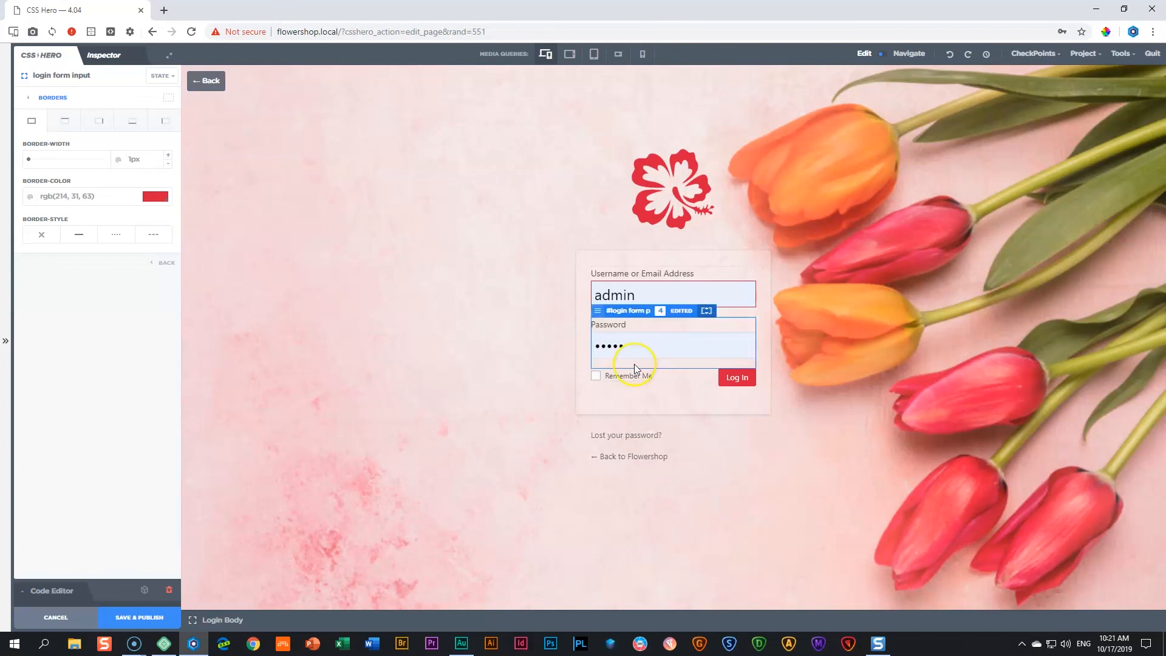
click(634, 363)
click(632, 295)
click(524, 322)
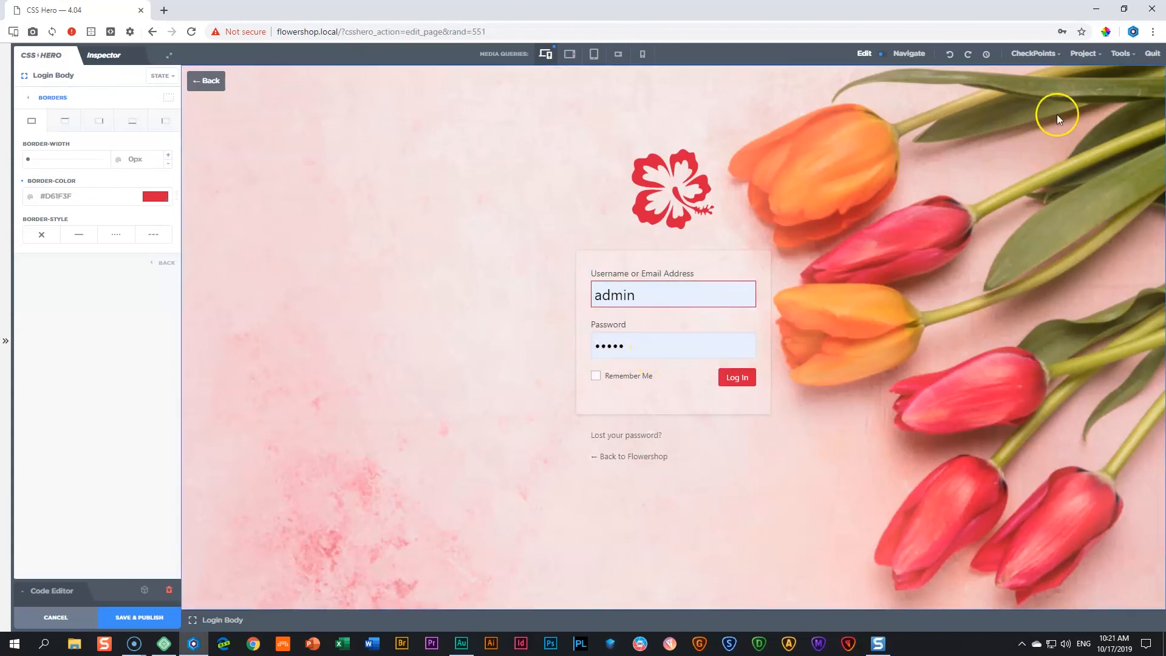
click(647, 346)
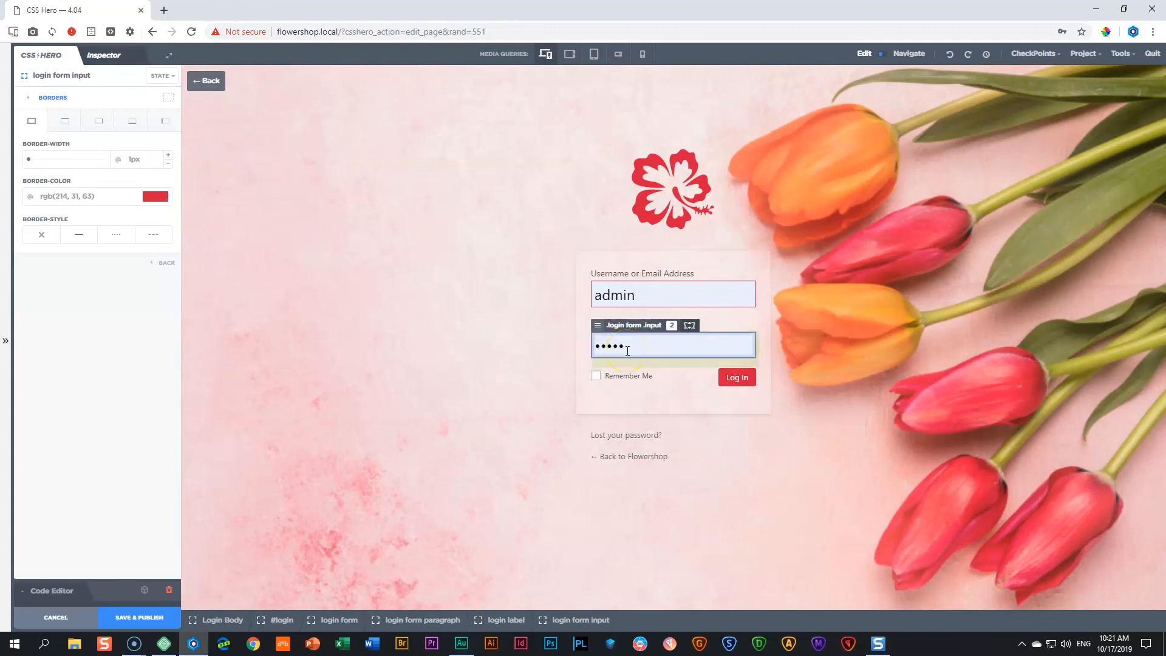
click(507, 330)
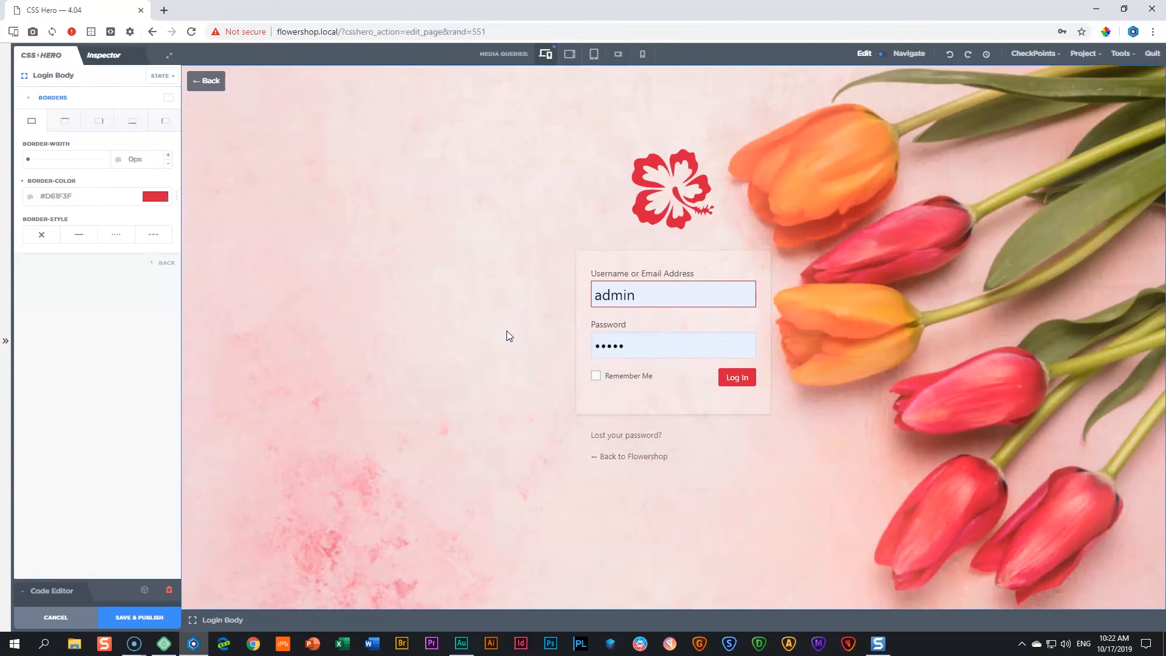
Step: Save and publish the login page styling, leave login page editing and quit CSS Hero
click(136, 619)
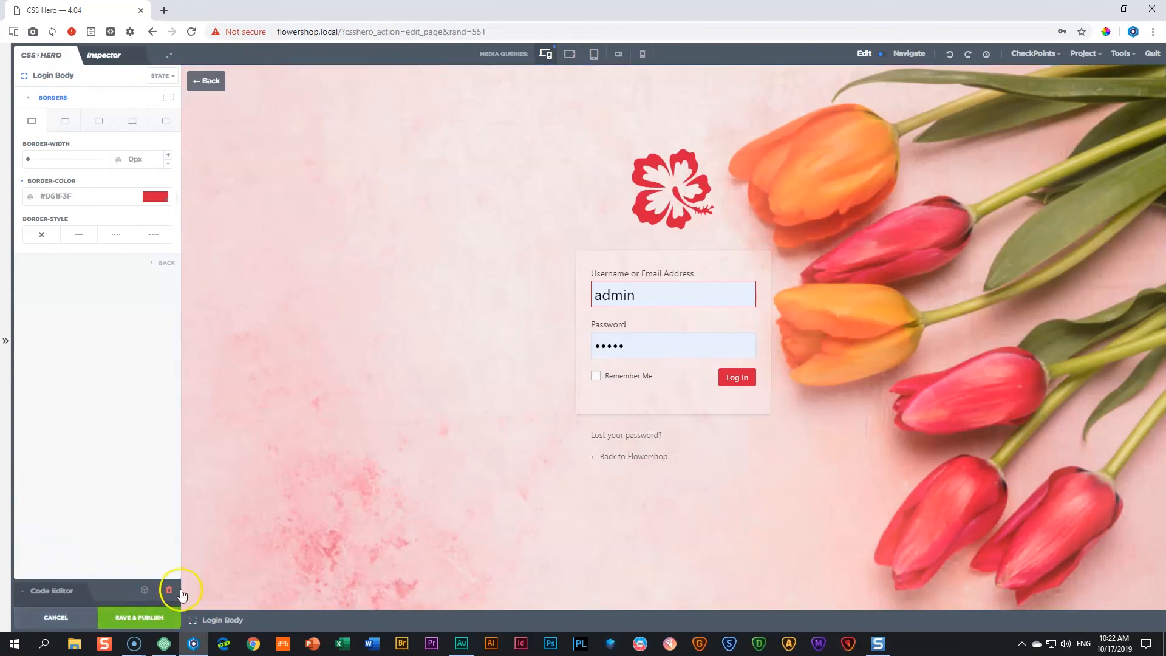
click(1121, 54)
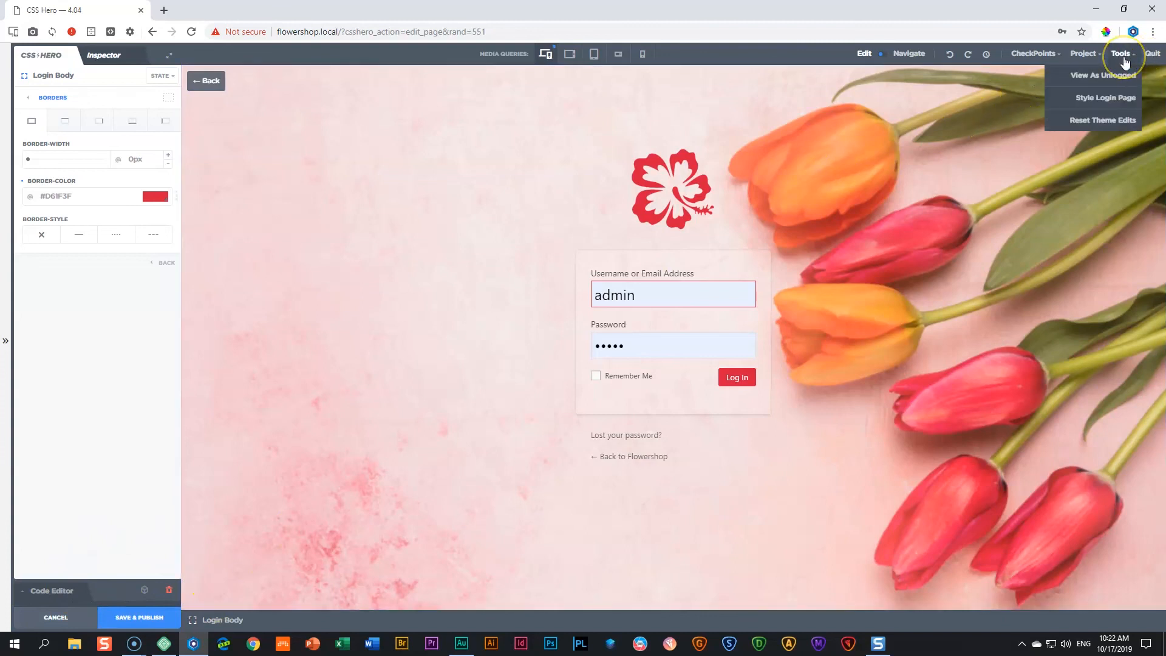
click(1130, 98)
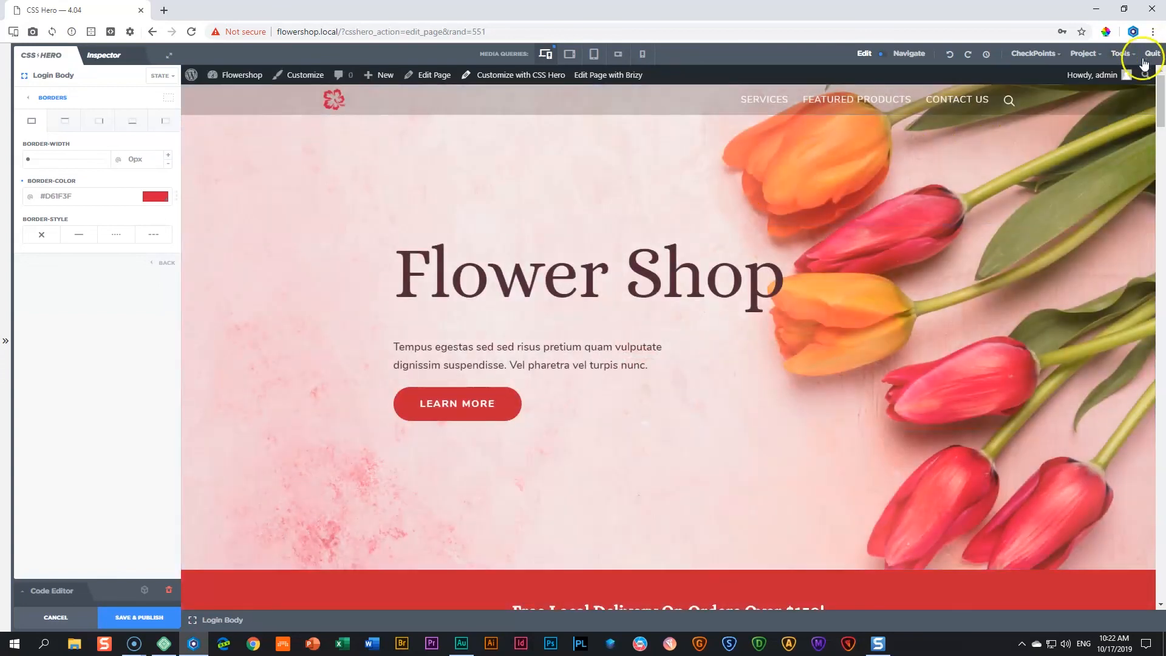
click(1153, 56)
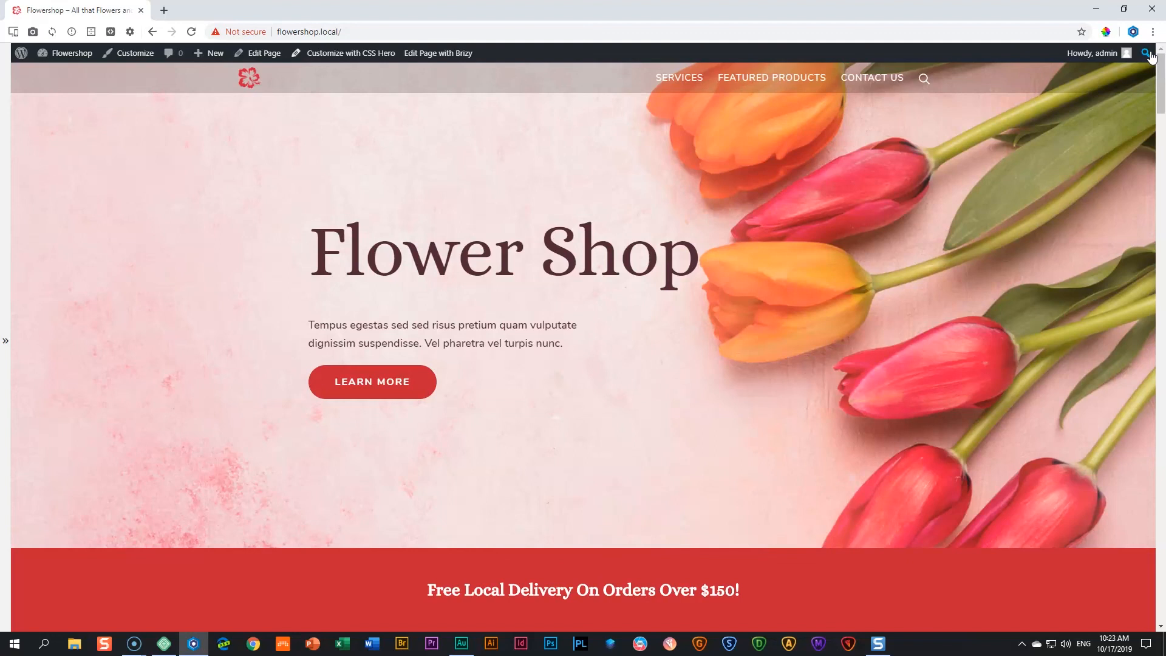
Step: Log out of WordPress to view the styled login page and log back in to the dashboard
mouse_move(1148, 53)
click(1058, 116)
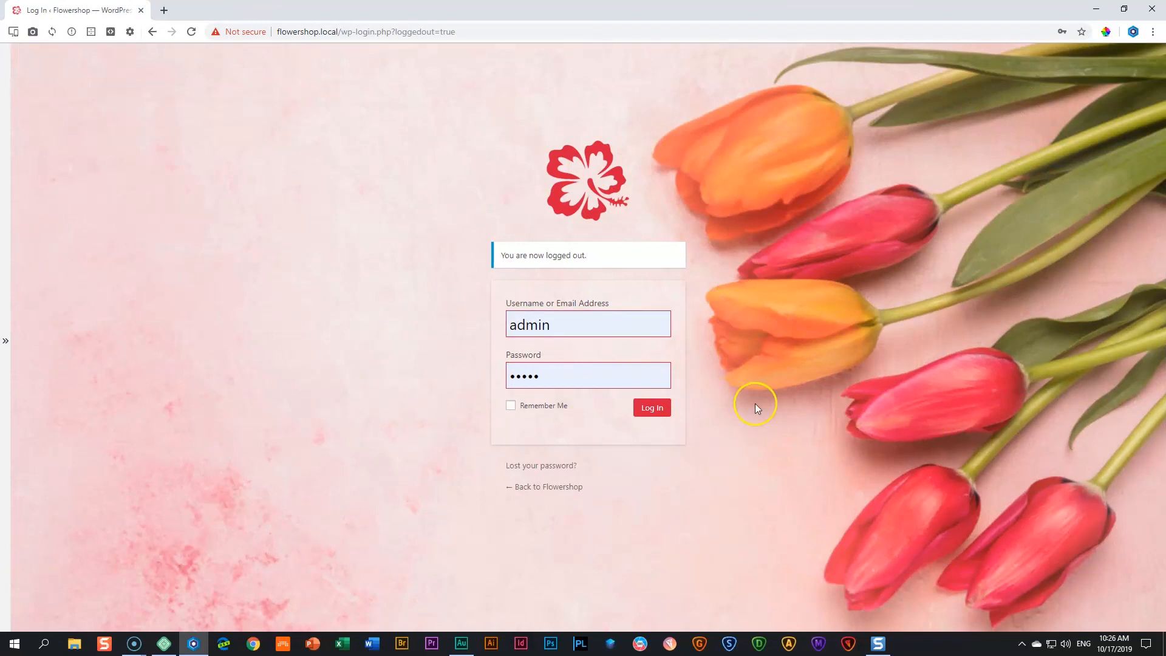
click(662, 407)
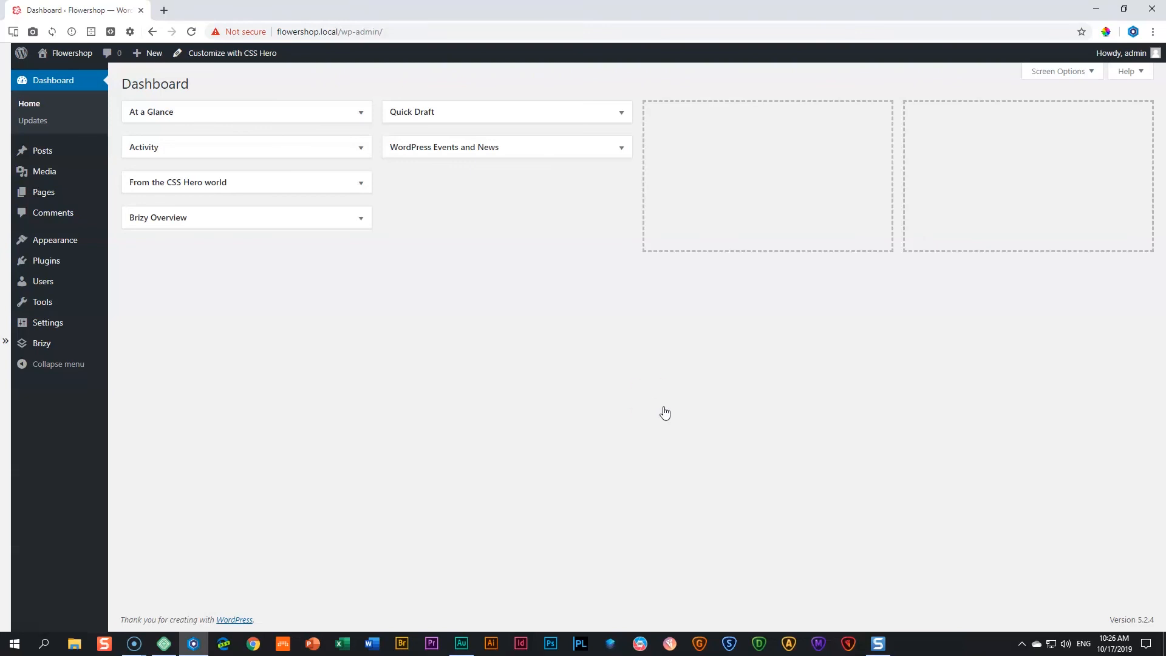
click(665, 408)
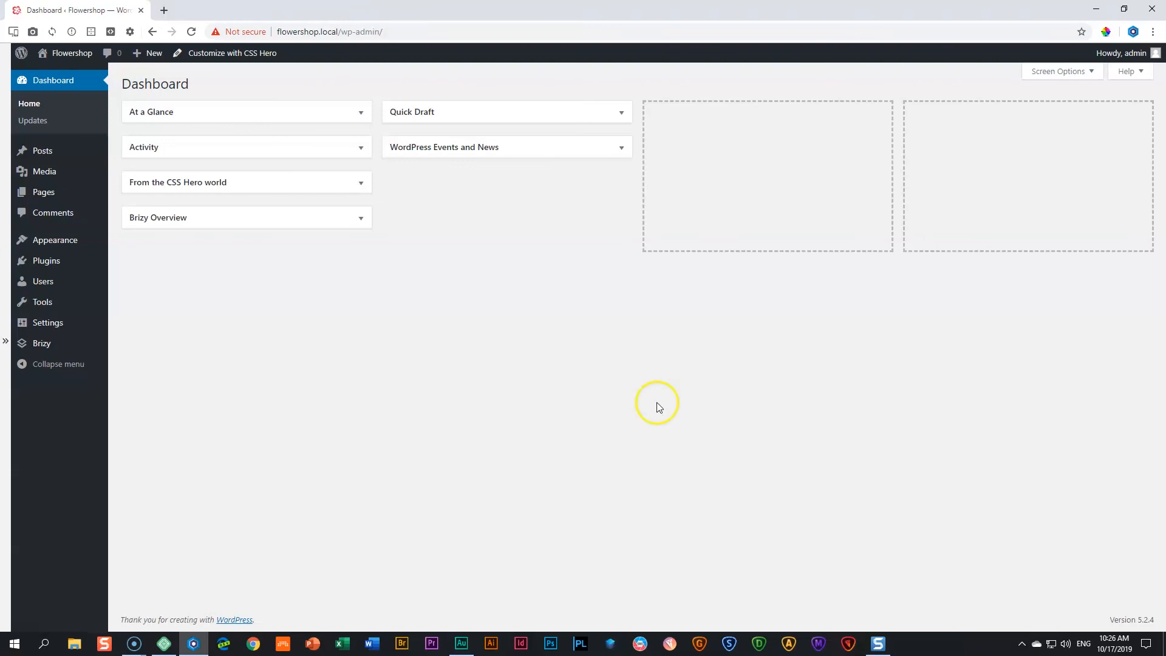